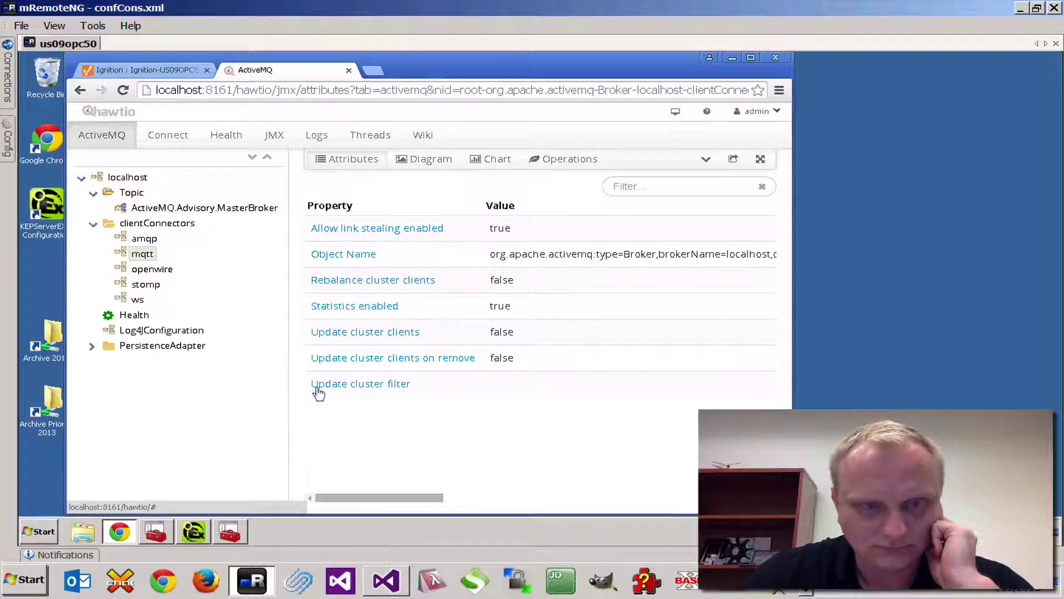
# Step: Leave the hawtio connector attributes and move to the Mac desktop running mqtt-spy
pyautogui.hotkey('ctrl', 'Left')
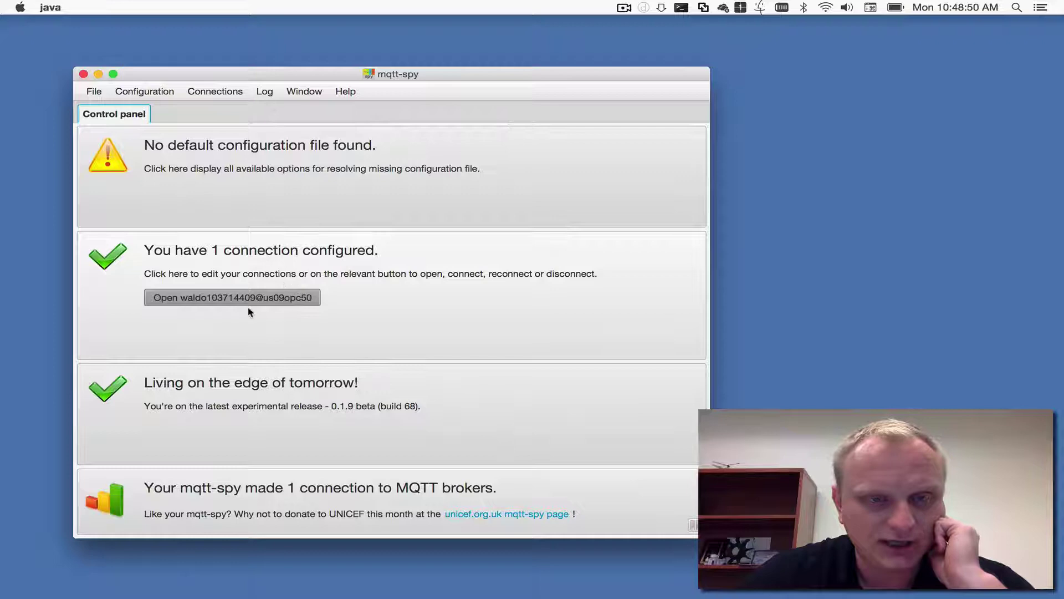
# Step: Connect mqtt-spy's configured broker and subscribe to the # wildcard topic
pyautogui.click(249, 312)
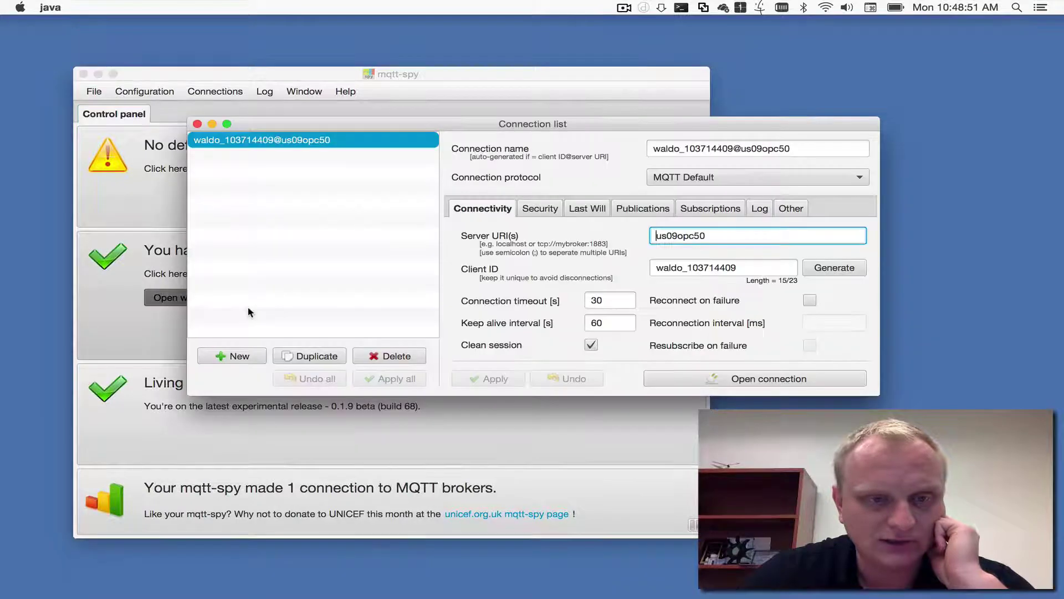
pyautogui.click(709, 379)
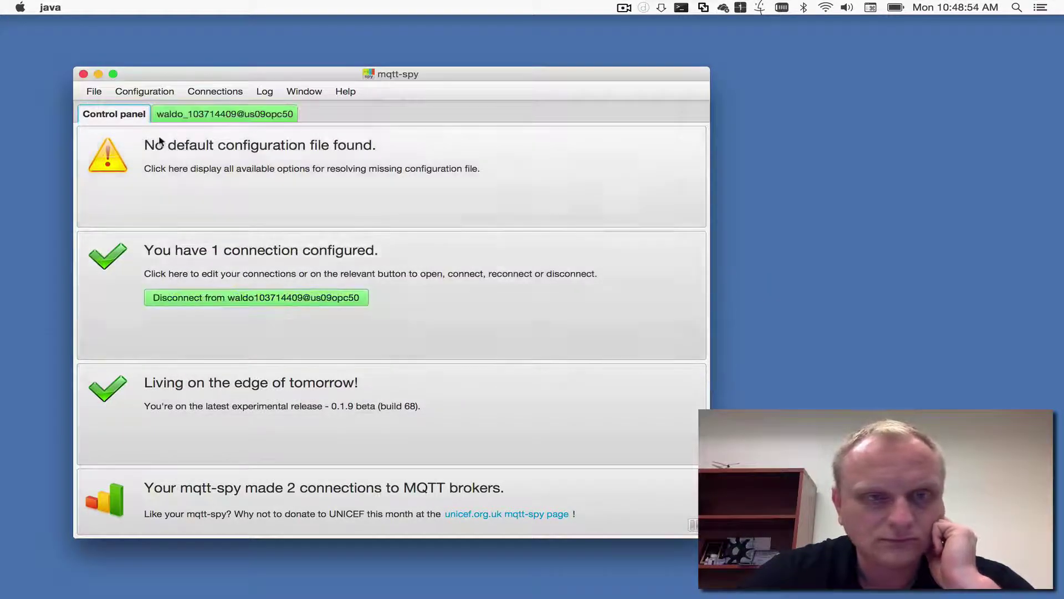
pyautogui.click(190, 114)
pyautogui.click(248, 244)
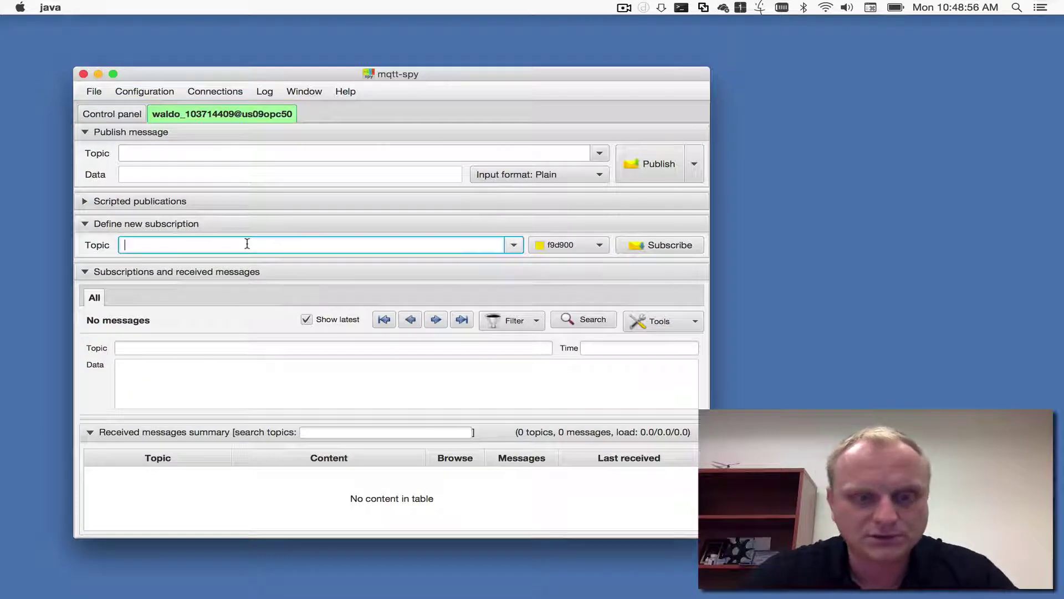
pyautogui.write('#')
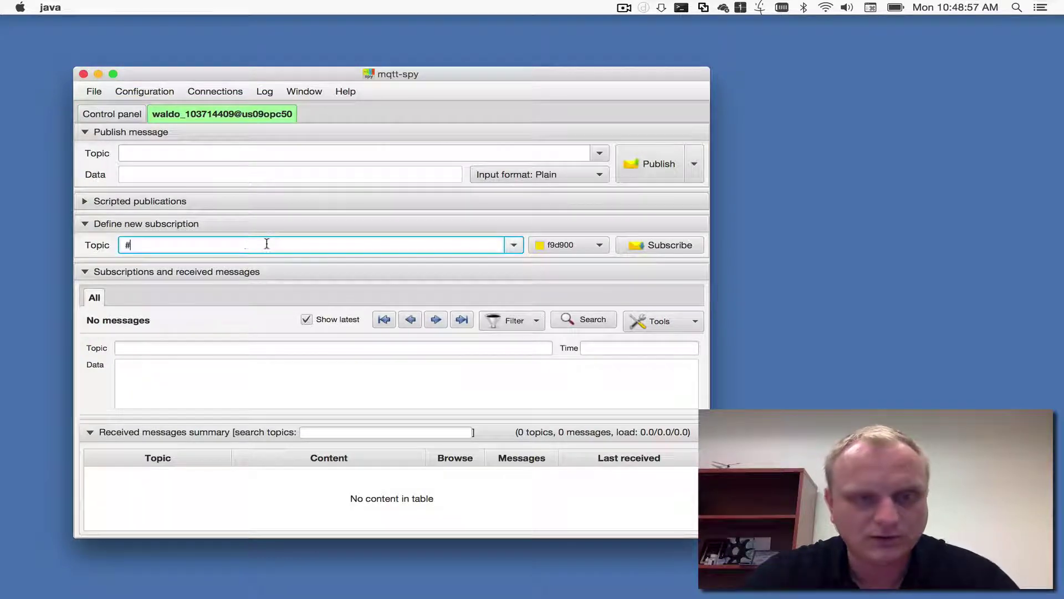
pyautogui.click(661, 245)
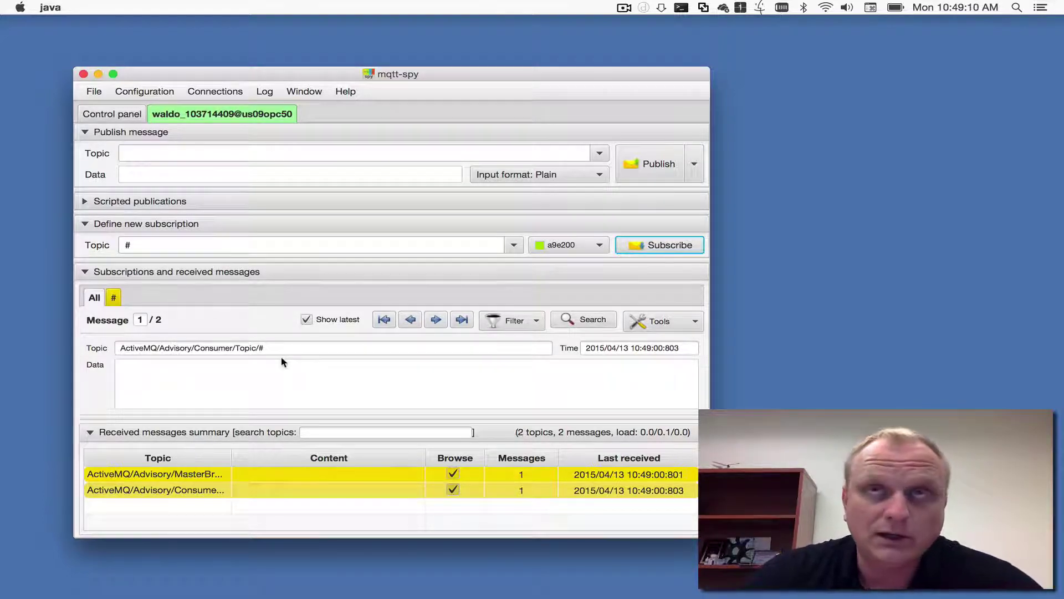
pyautogui.hotkey('ctrl', 'Right')
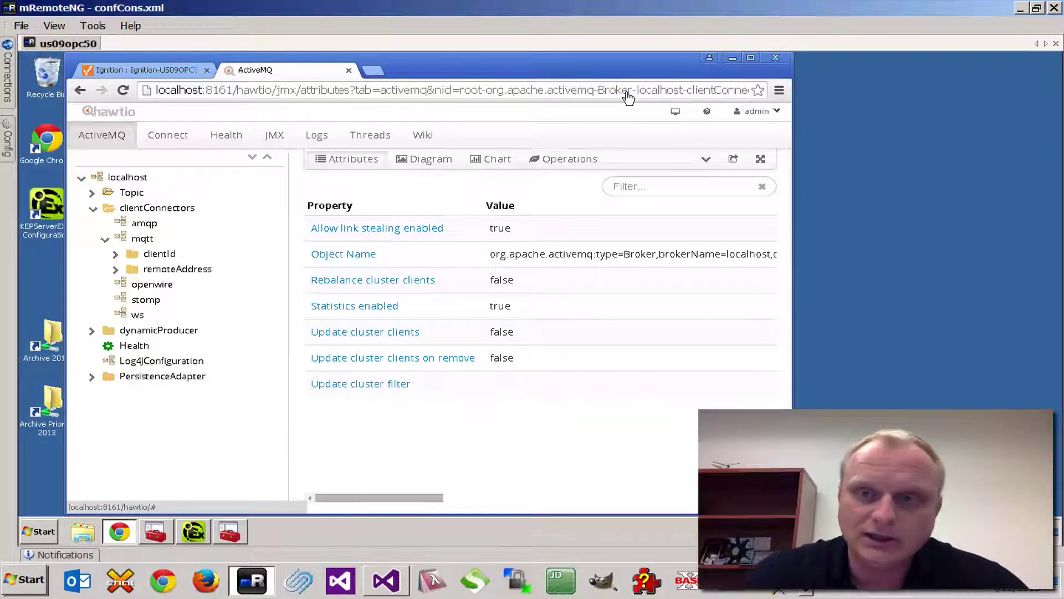
# Step: Bring KEPServerEX forward, glance at FourNine channel properties, and list Arduino1's Counter and Reset tags
pyautogui.click(732, 58)
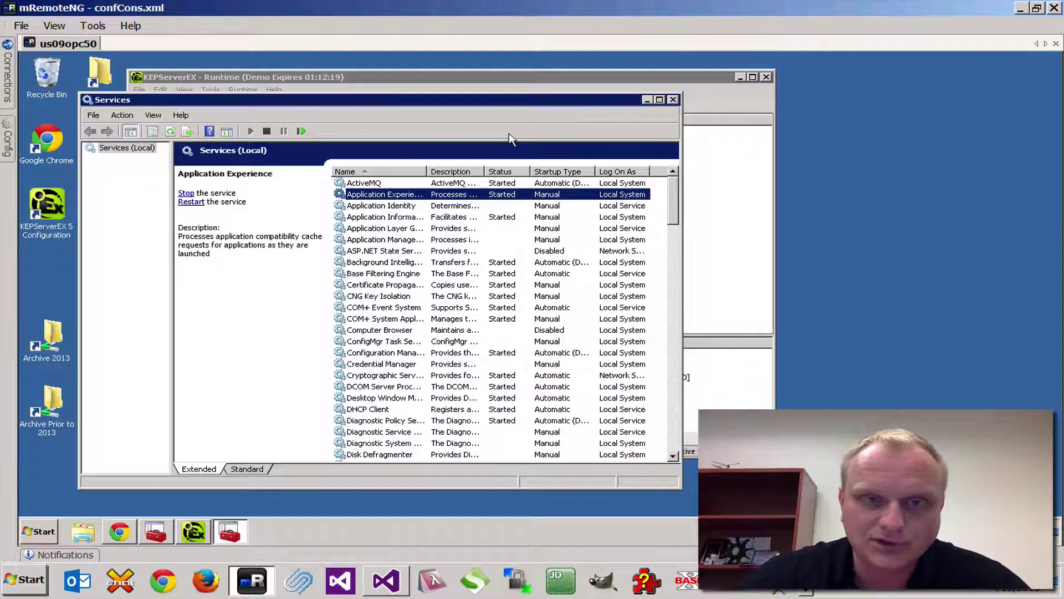
pyautogui.click(532, 77)
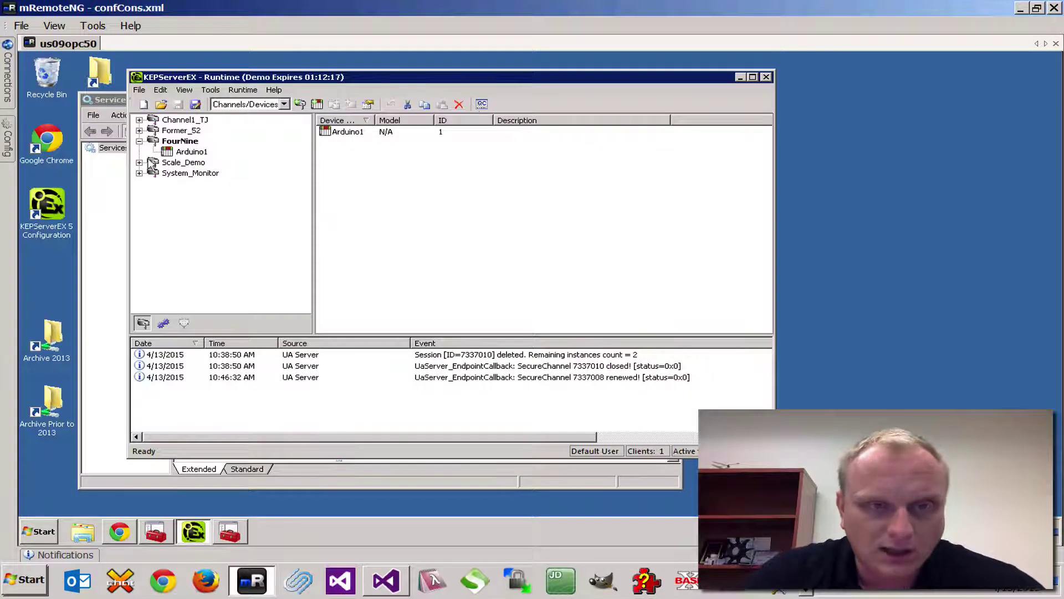
pyautogui.click(182, 142)
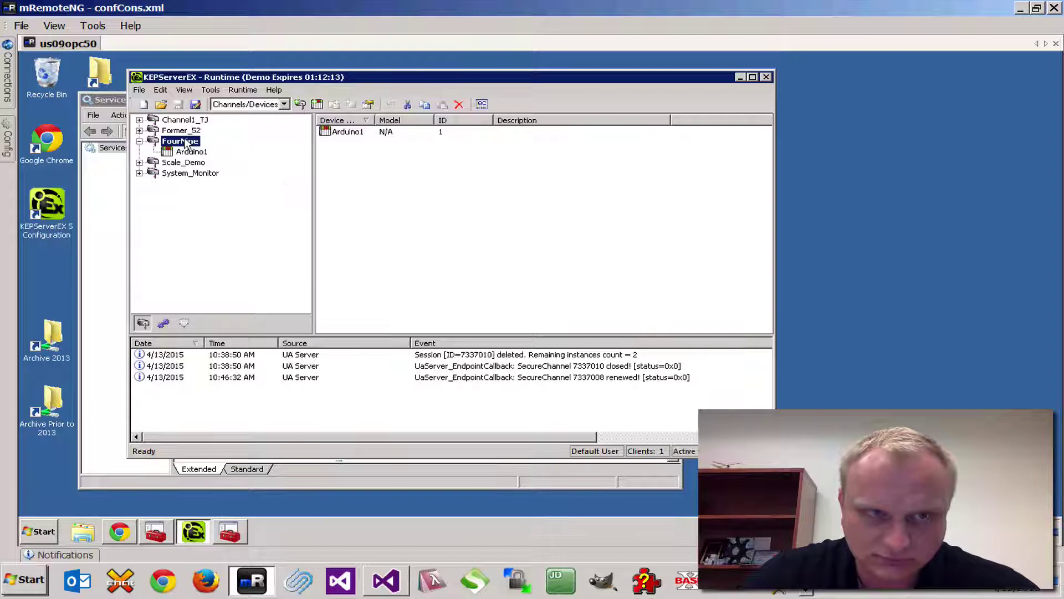
pyautogui.rightClick(184, 142)
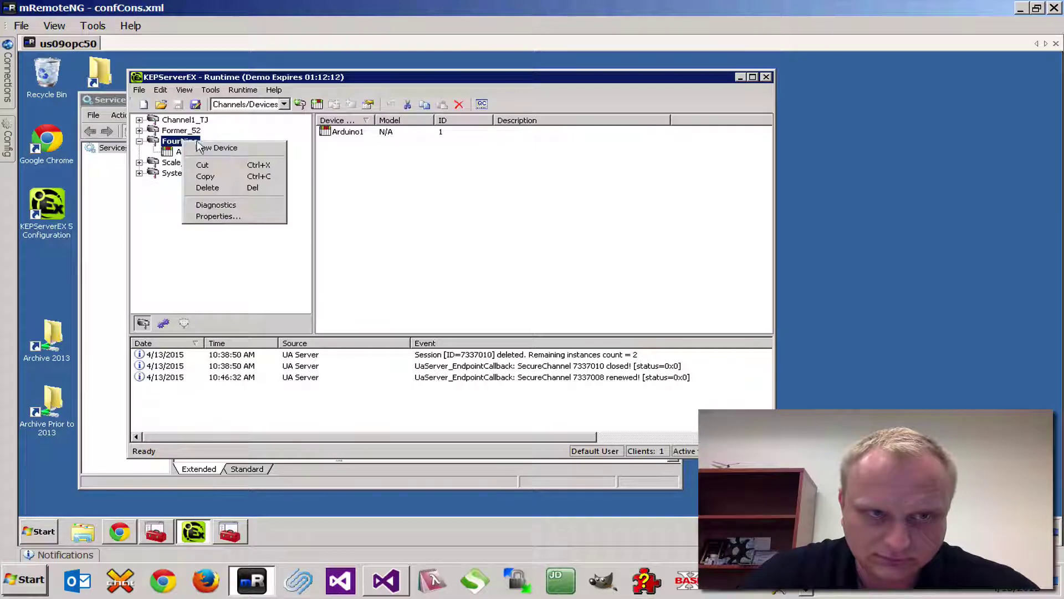
pyautogui.click(211, 217)
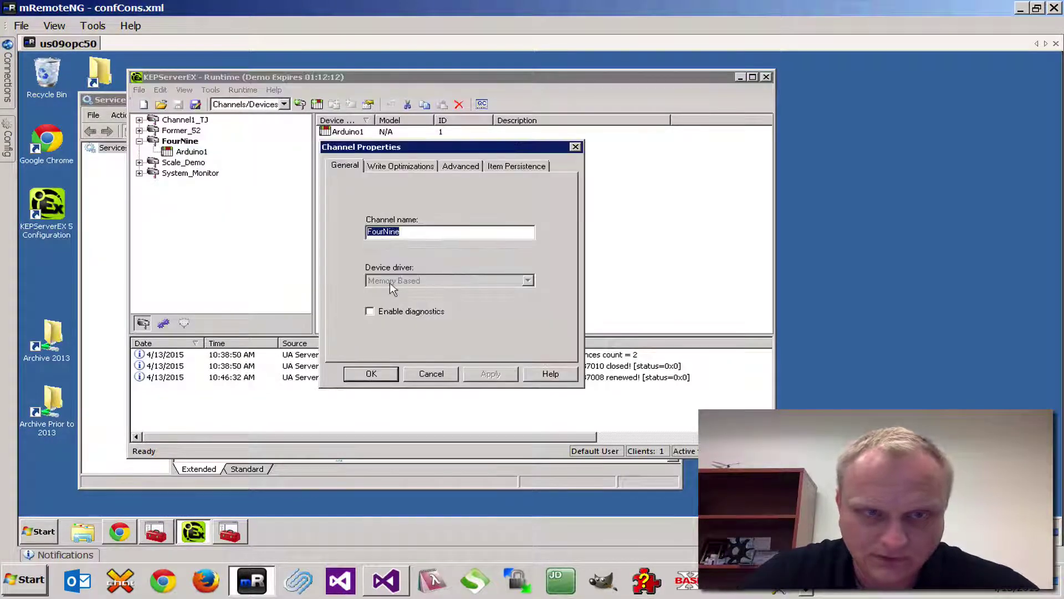
pyautogui.click(430, 373)
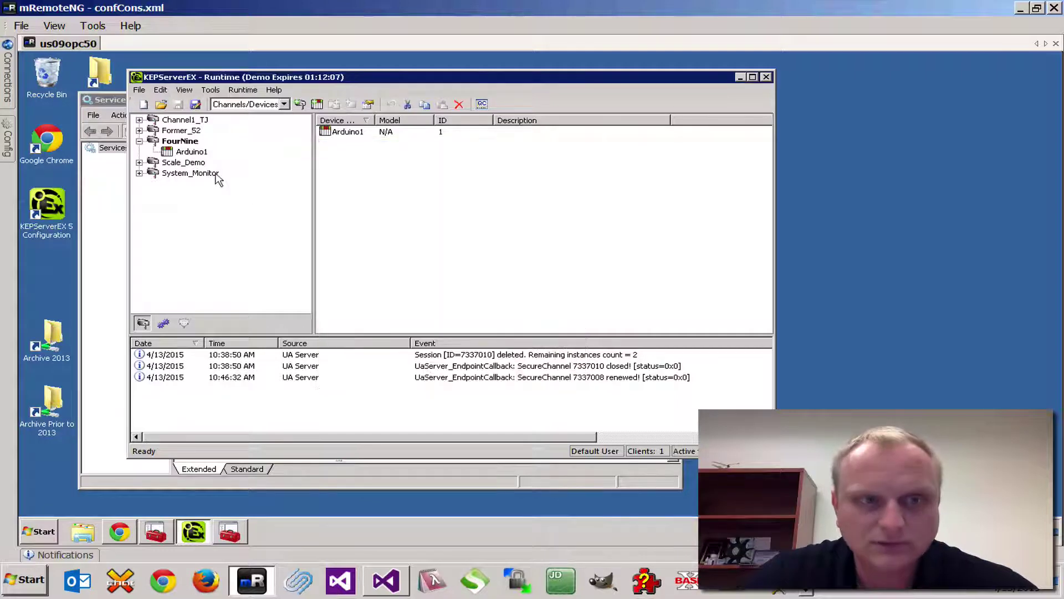
pyautogui.click(199, 153)
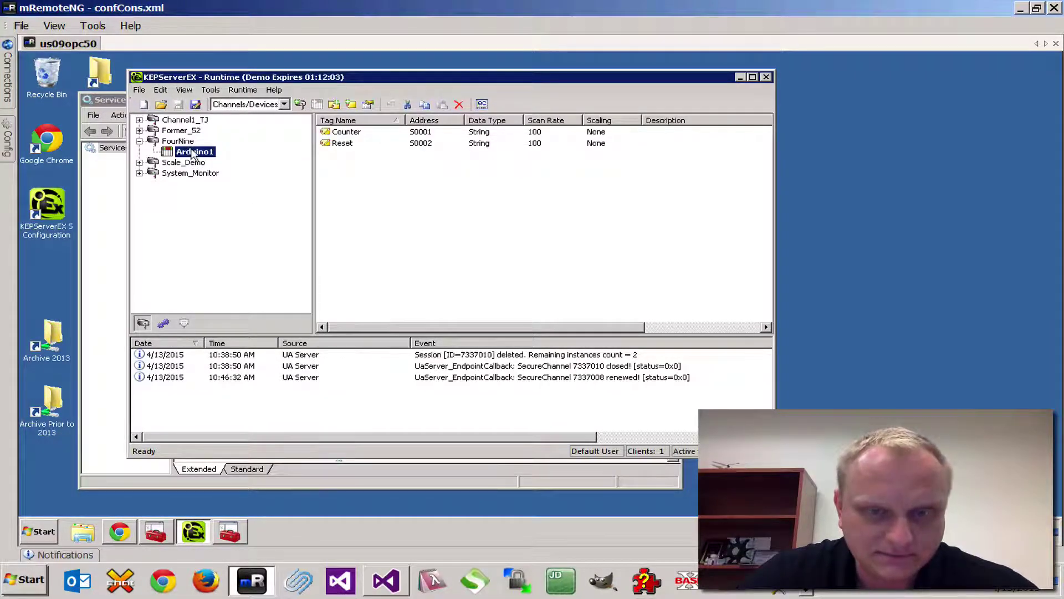
pyautogui.click(348, 135)
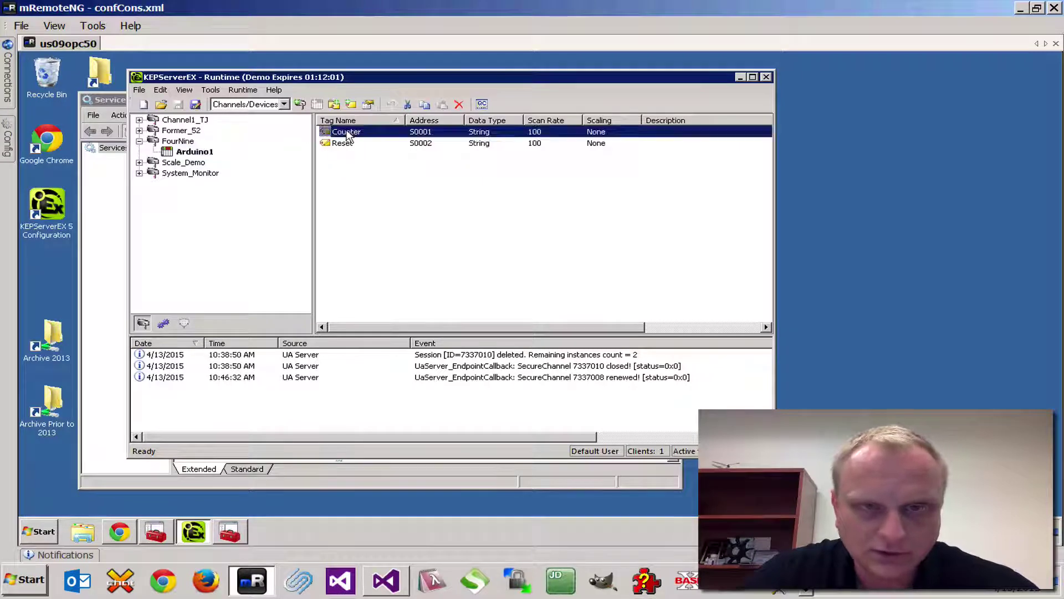
pyautogui.click(345, 144)
pyautogui.click(346, 133)
pyautogui.click(345, 146)
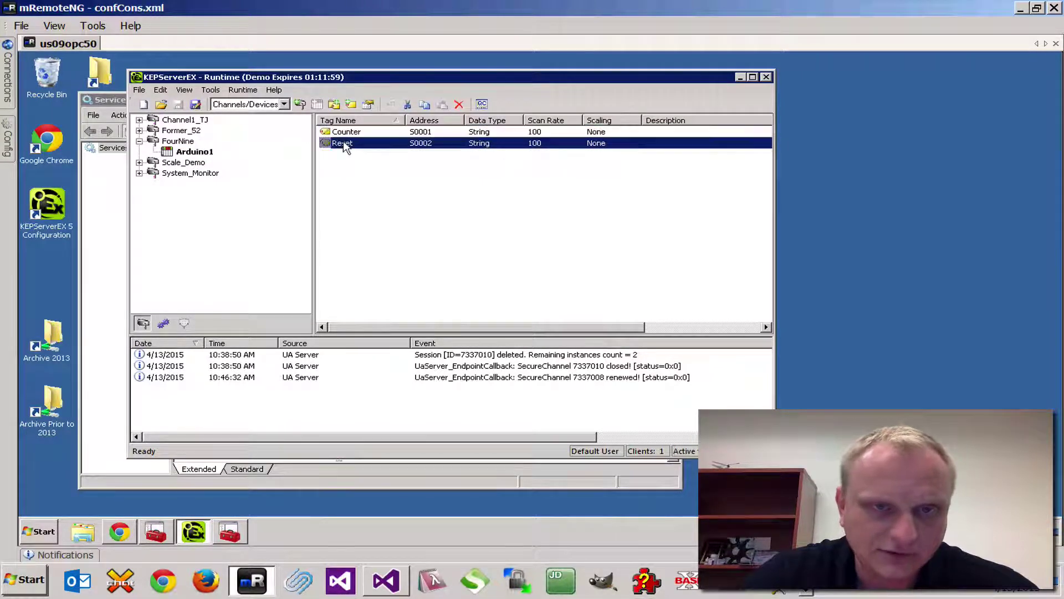
pyautogui.click(347, 130)
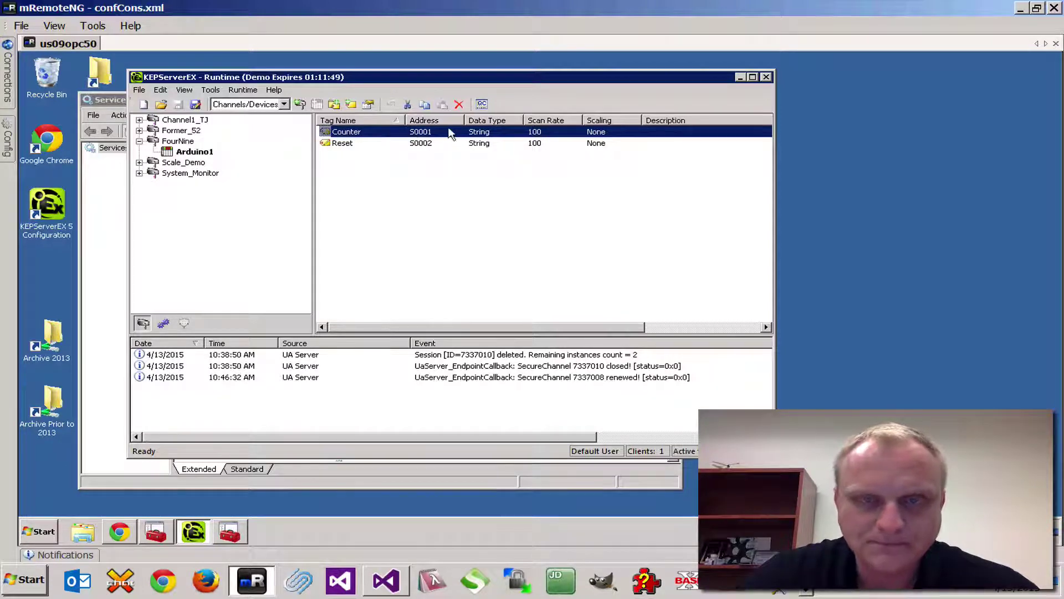
pyautogui.click(342, 143)
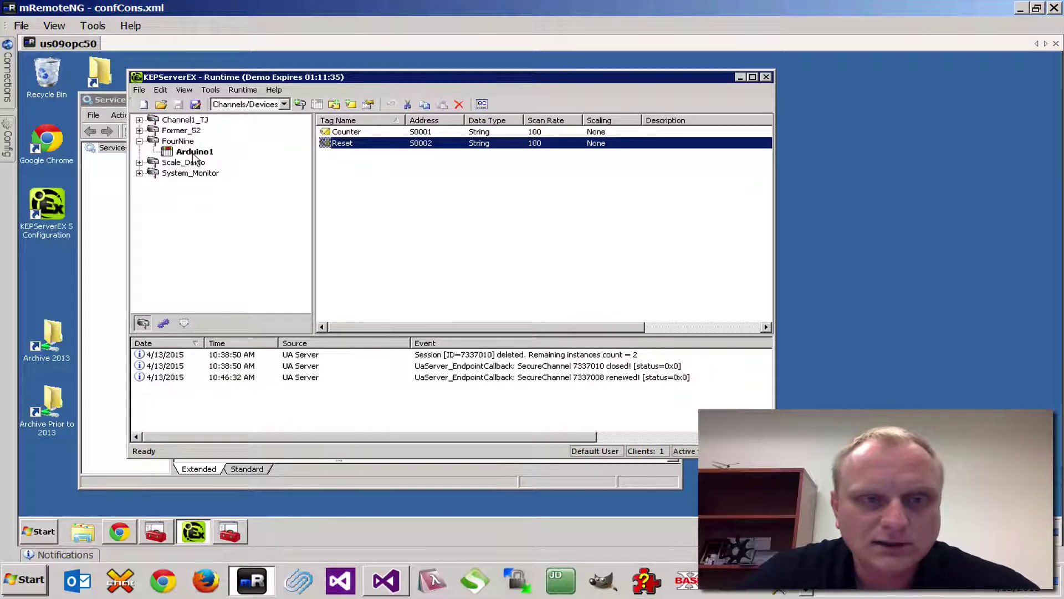
pyautogui.click(344, 133)
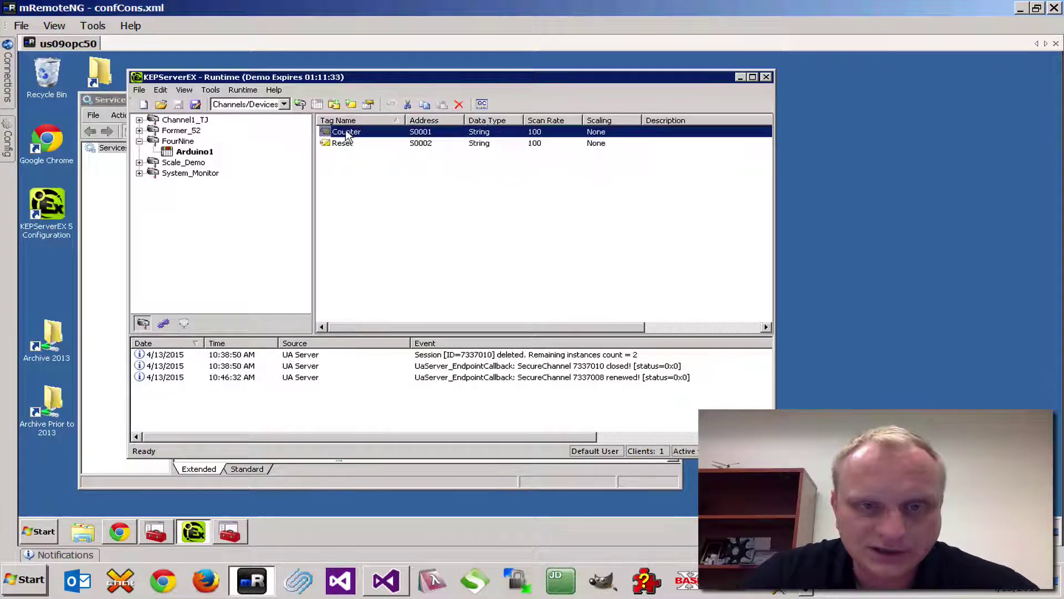
pyautogui.click(341, 145)
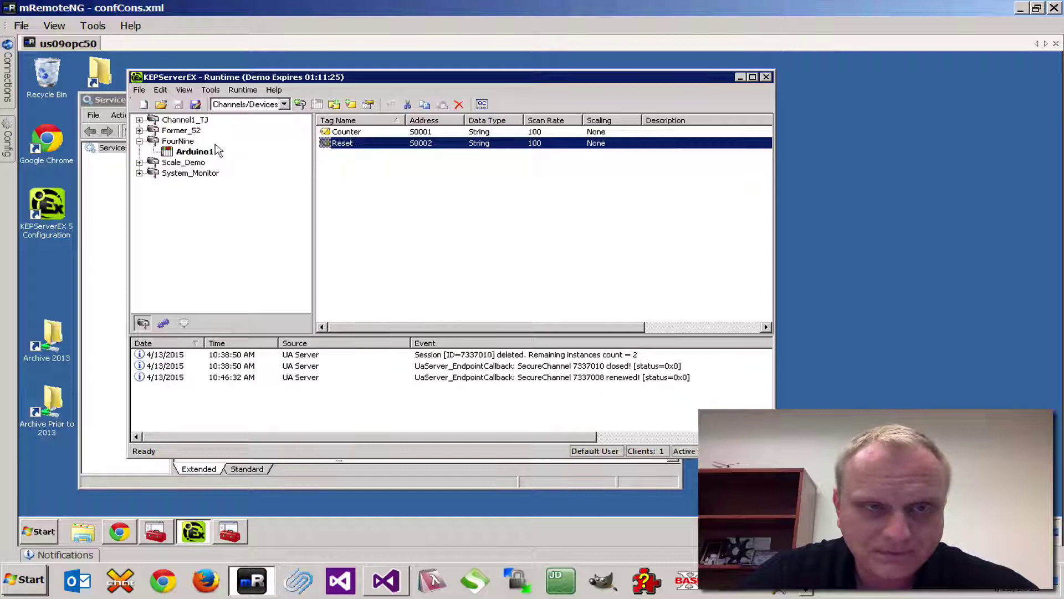
pyautogui.click(188, 152)
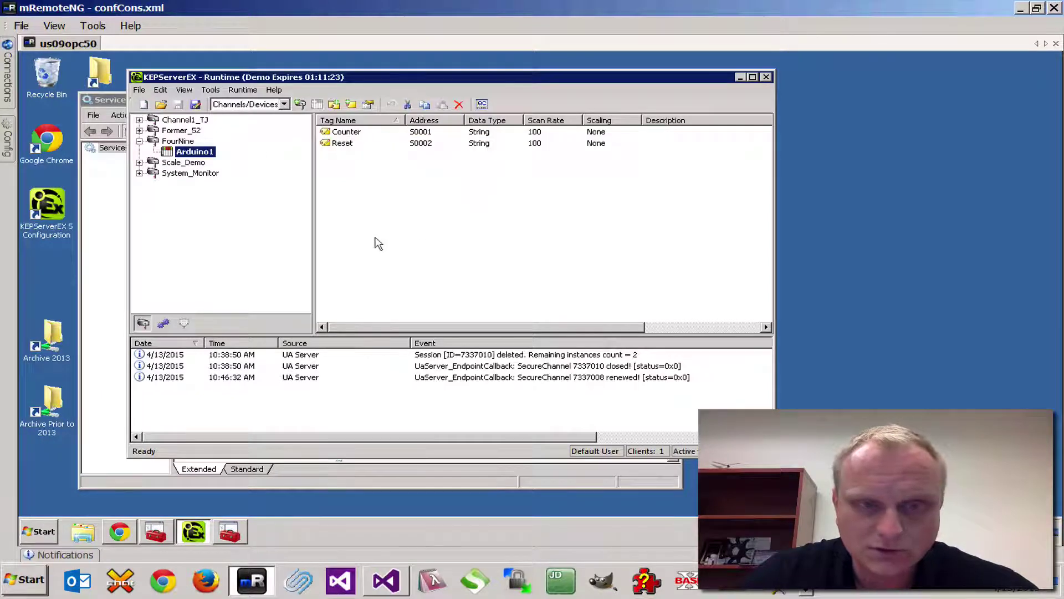
# Step: Open OPC Quick Client and confirm FourNine.Arduino1 Counter and Reset both read 0
pyautogui.click(481, 105)
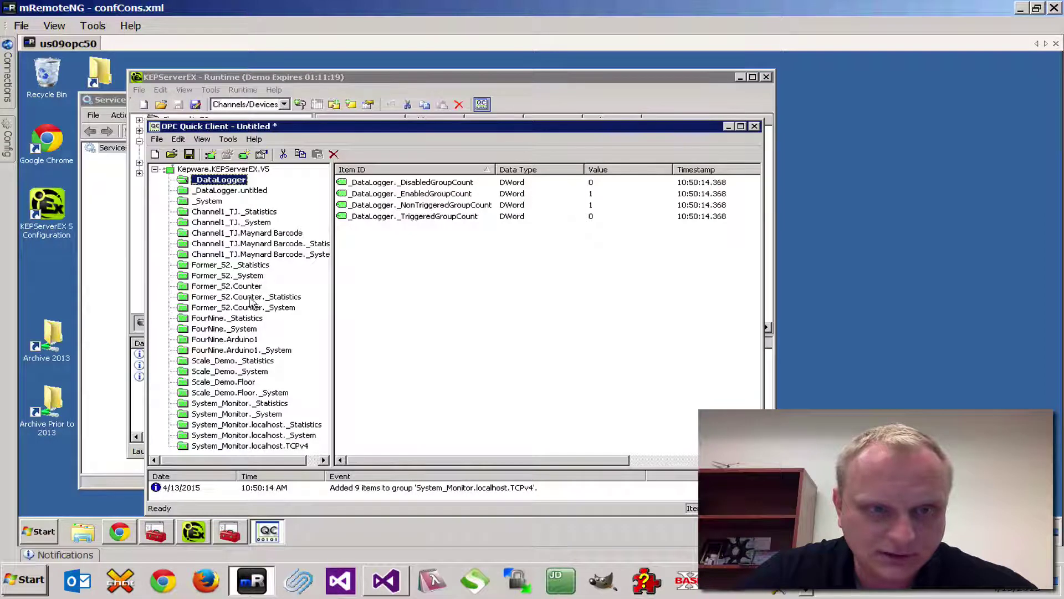
pyautogui.click(241, 339)
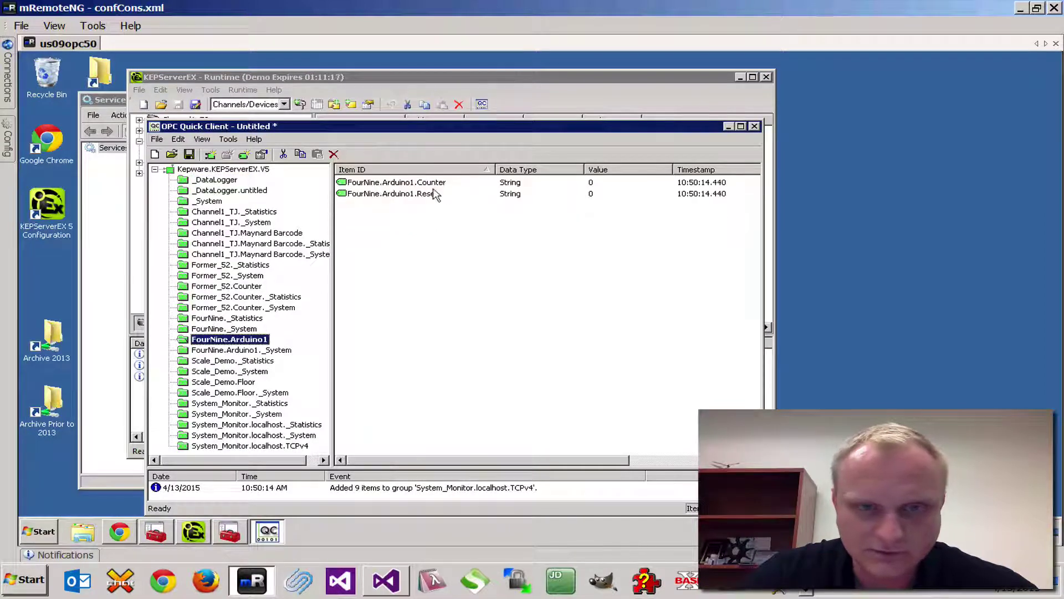
pyautogui.click(426, 186)
pyautogui.click(425, 193)
pyautogui.click(425, 182)
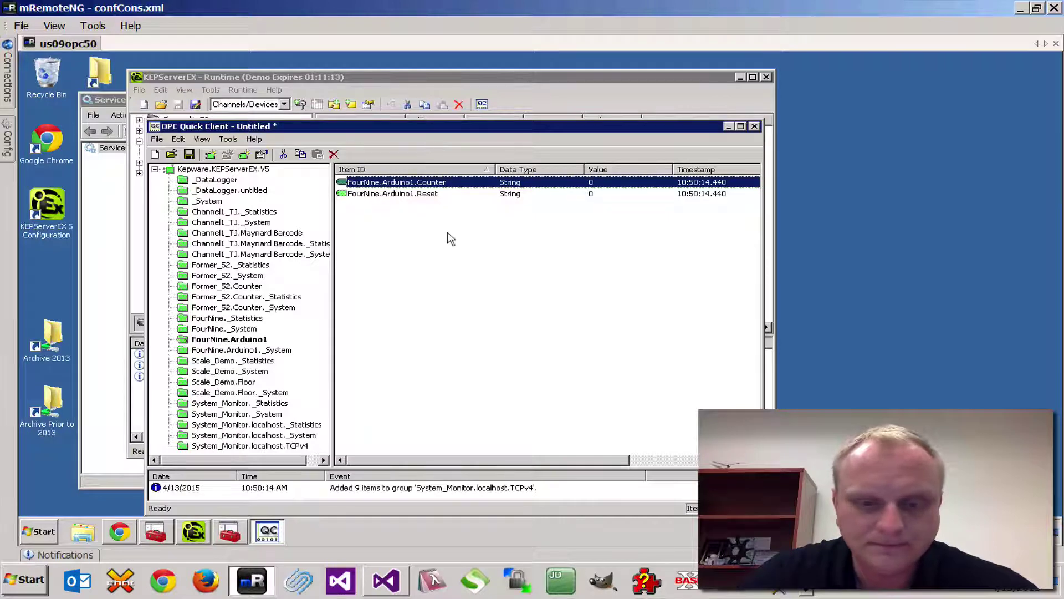
pyautogui.click(386, 581)
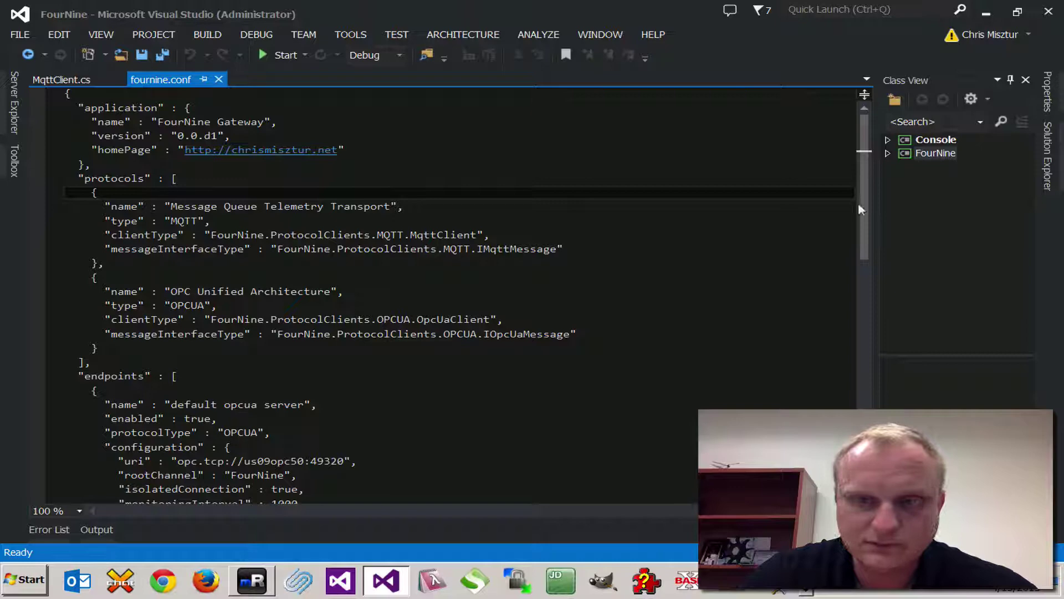
# Step: Review the default opcua server endpoint settings in fournine.conf
pyautogui.moveTo(862, 206); pyautogui.dragTo(855, 288)
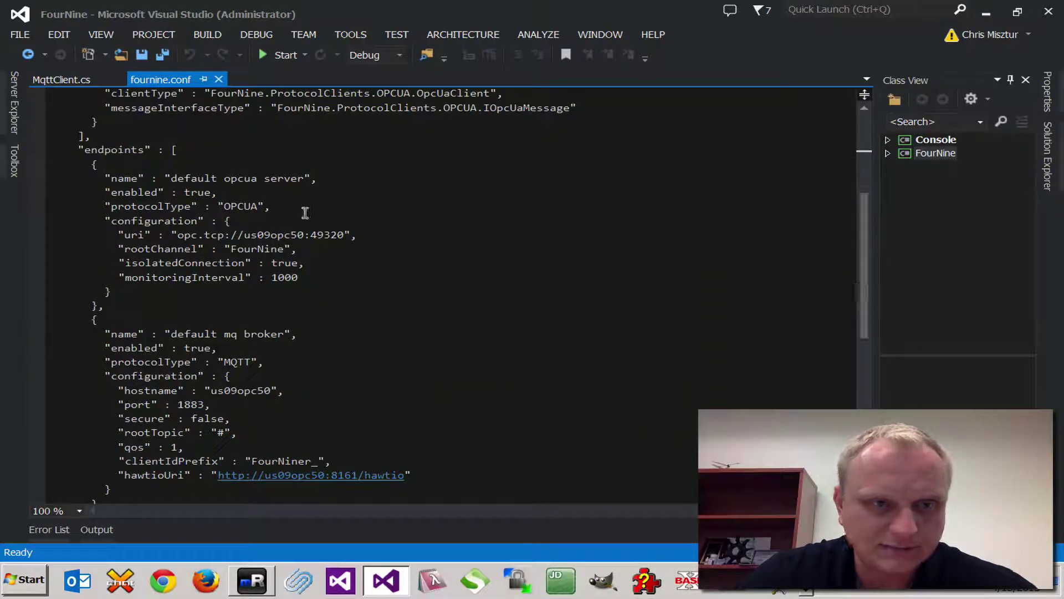
pyautogui.click(102, 182)
pyautogui.moveTo(103, 182); pyautogui.dragTo(227, 249)
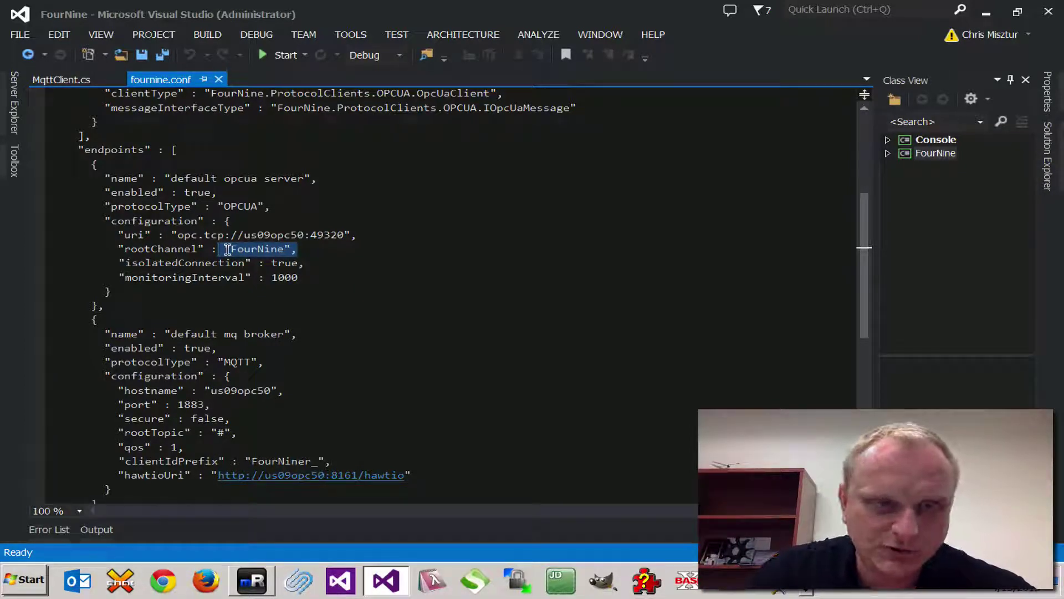
# Step: Check the MQTT broker hostname and rootTopic #, then build and start the FourNine gateway
pyautogui.click(232, 391)
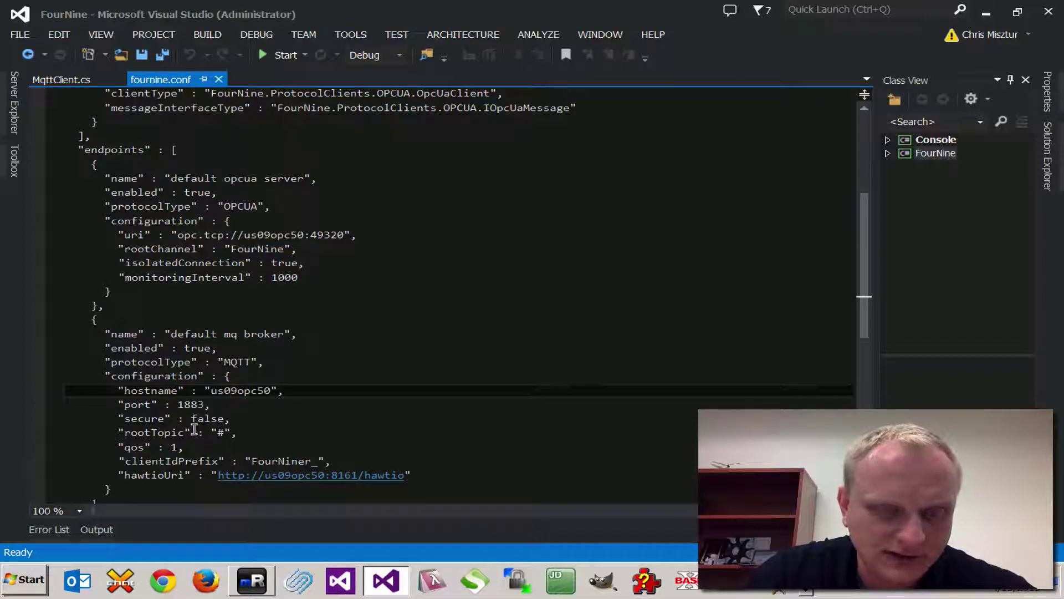
pyautogui.moveTo(212, 432); pyautogui.dragTo(230, 432)
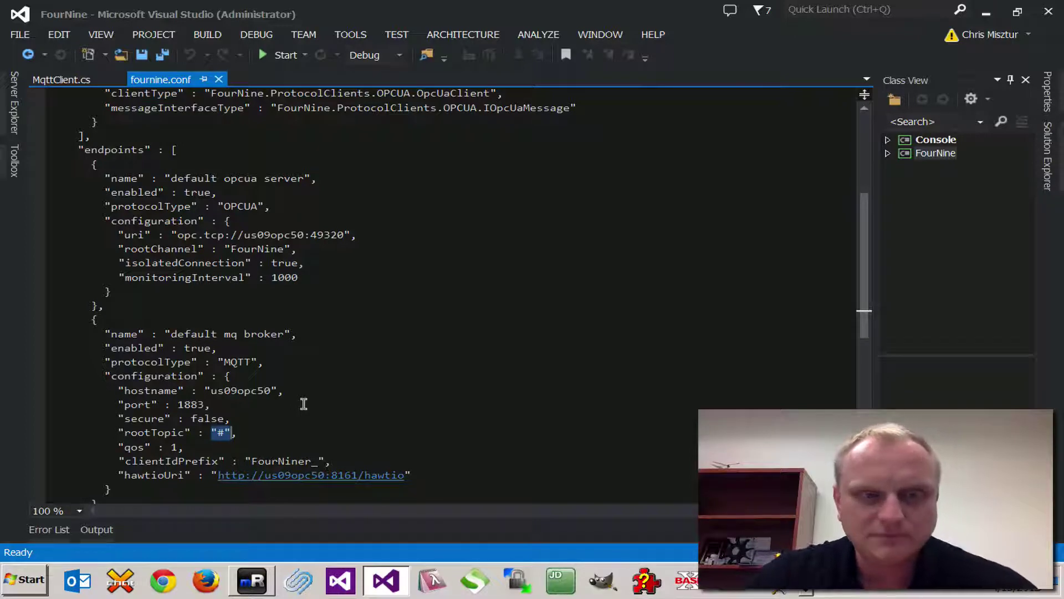
pyautogui.click(280, 57)
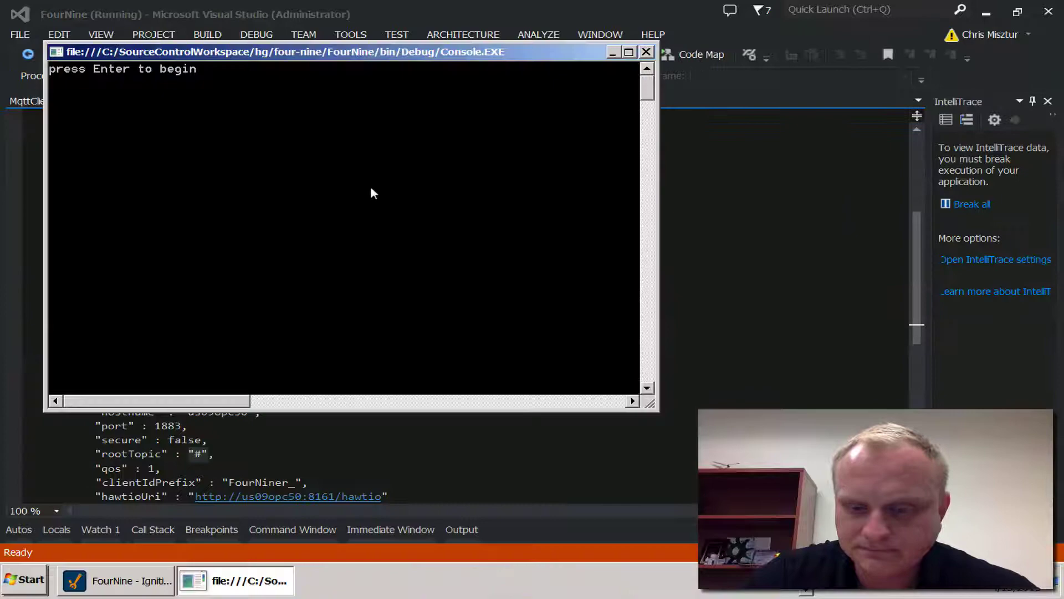
# Step: Let the FourNine console begin publishing, then move to the Mac desktop with mqtt-spy
pyautogui.press('Return')
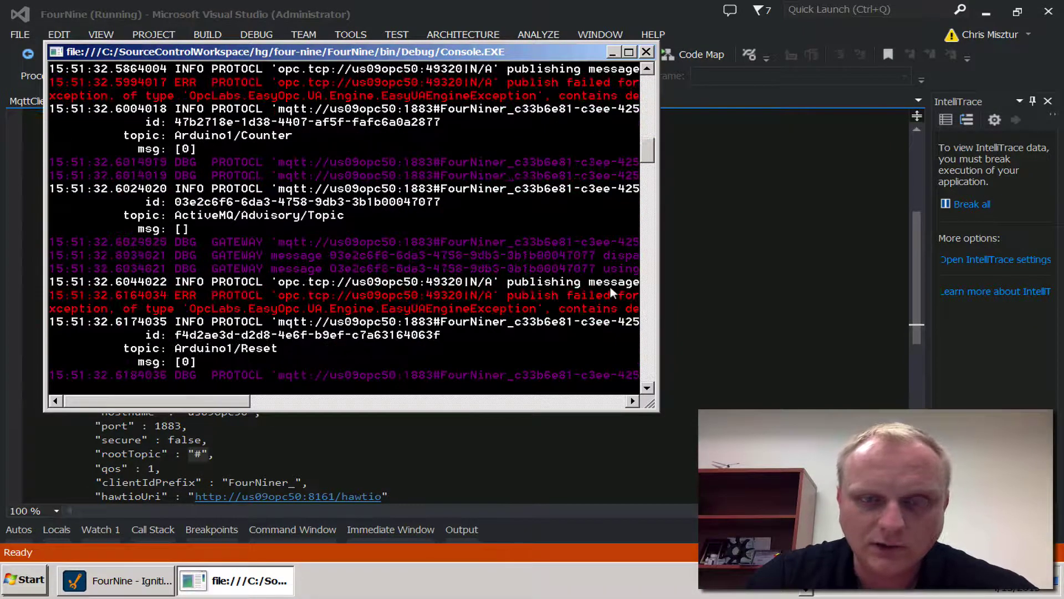
pyautogui.hotkey('ctrl', 'Up')
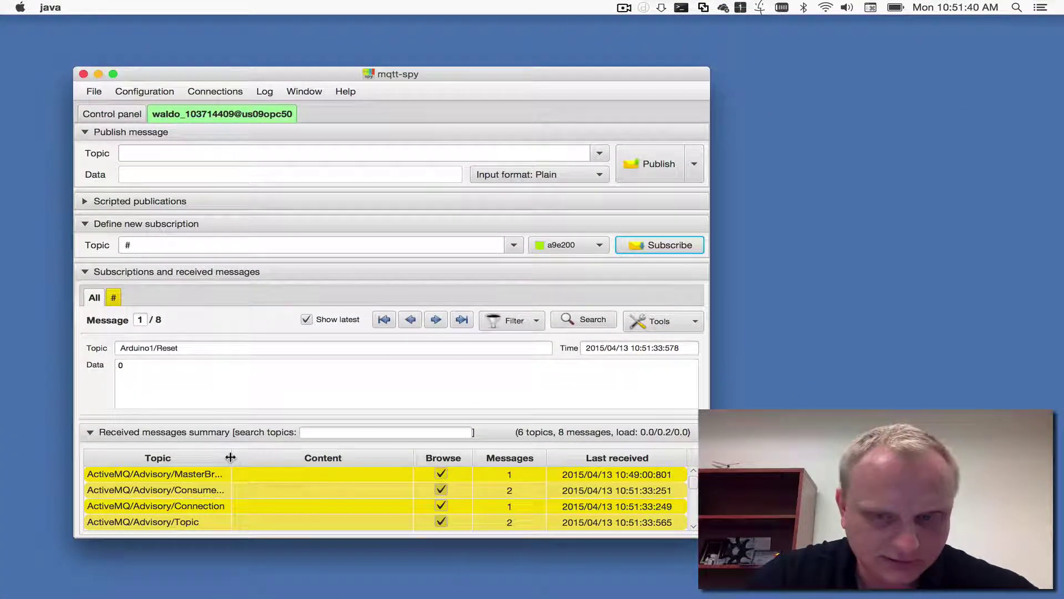
# Step: Widen the Topic column, enlarge the summary and window, and inspect Arduino1/Counter and Arduino1/Reset
pyautogui.moveTo(231, 458); pyautogui.dragTo(255, 457)
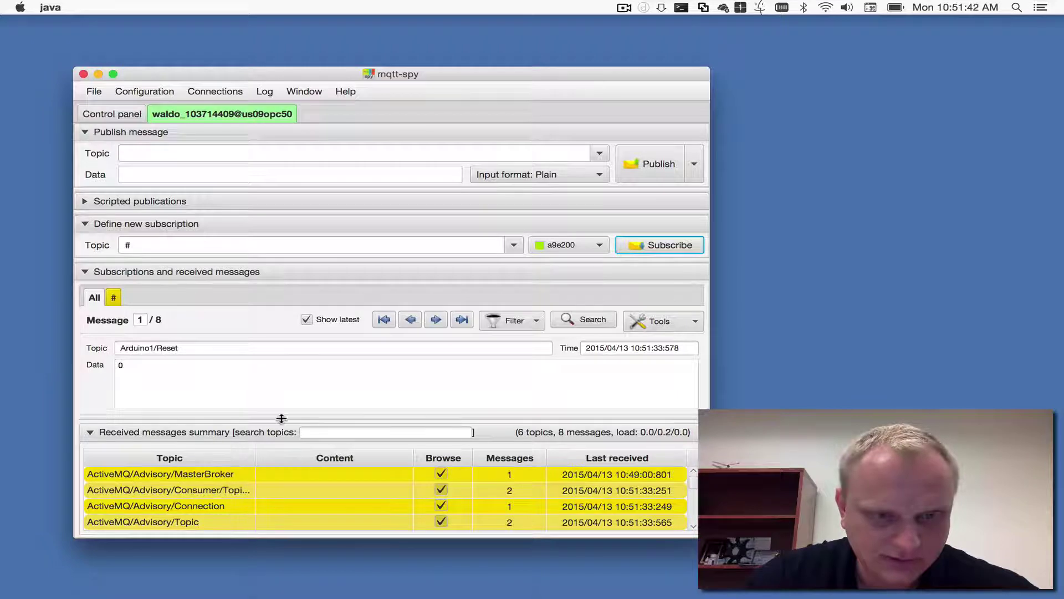
pyautogui.moveTo(281, 419); pyautogui.dragTo(294, 264)
pyautogui.moveTo(332, 76); pyautogui.dragTo(288, 22)
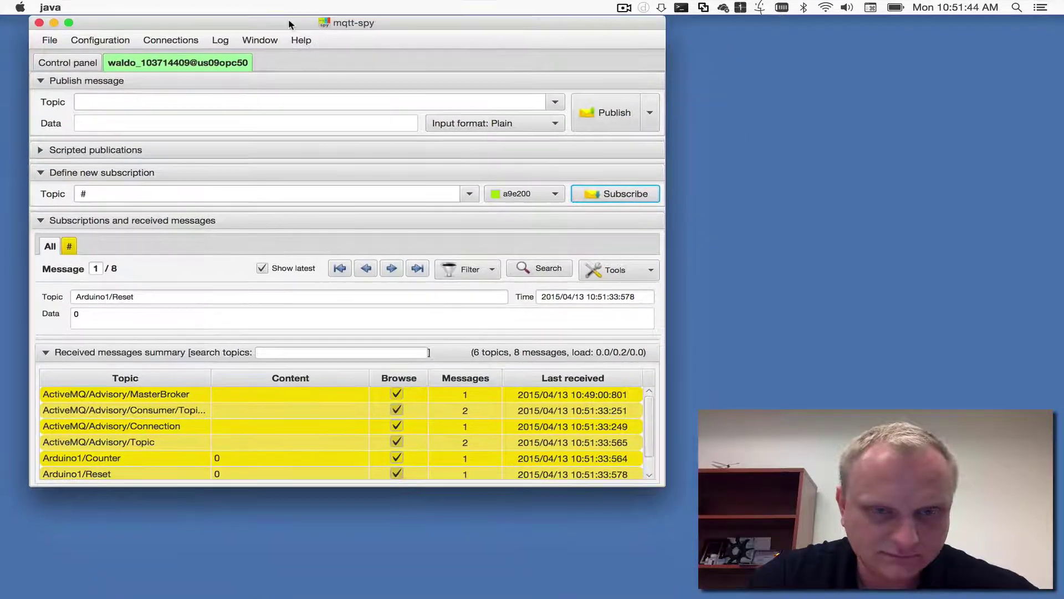
pyautogui.moveTo(667, 493); pyautogui.dragTo(738, 577)
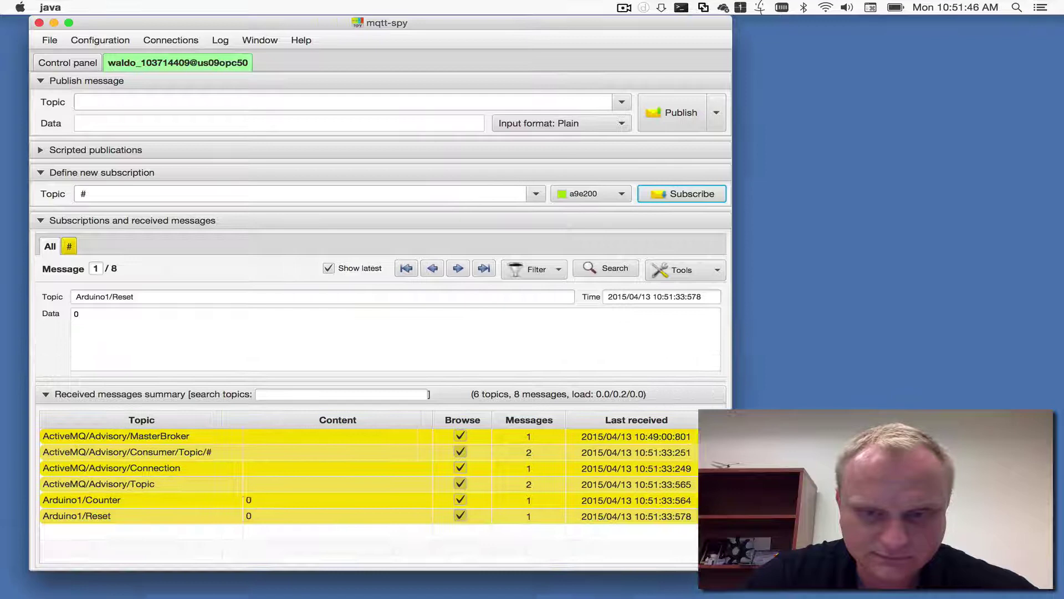
pyautogui.click(139, 508)
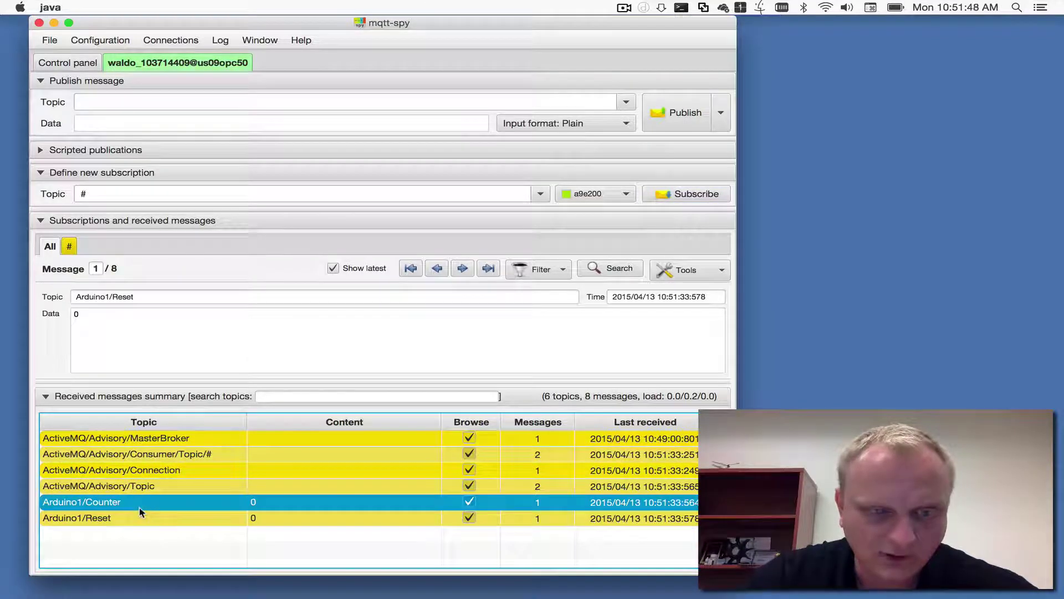
pyautogui.click(197, 518)
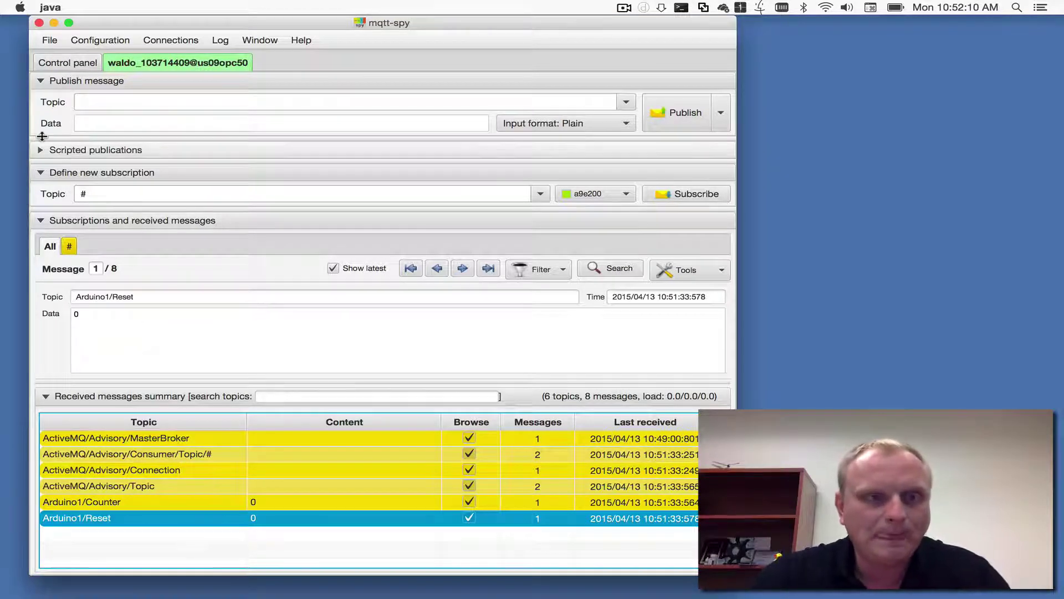
# Step: Publish data 1000 to the /Arduino1/Counter topic and inspect the resulting message
pyautogui.click(98, 102)
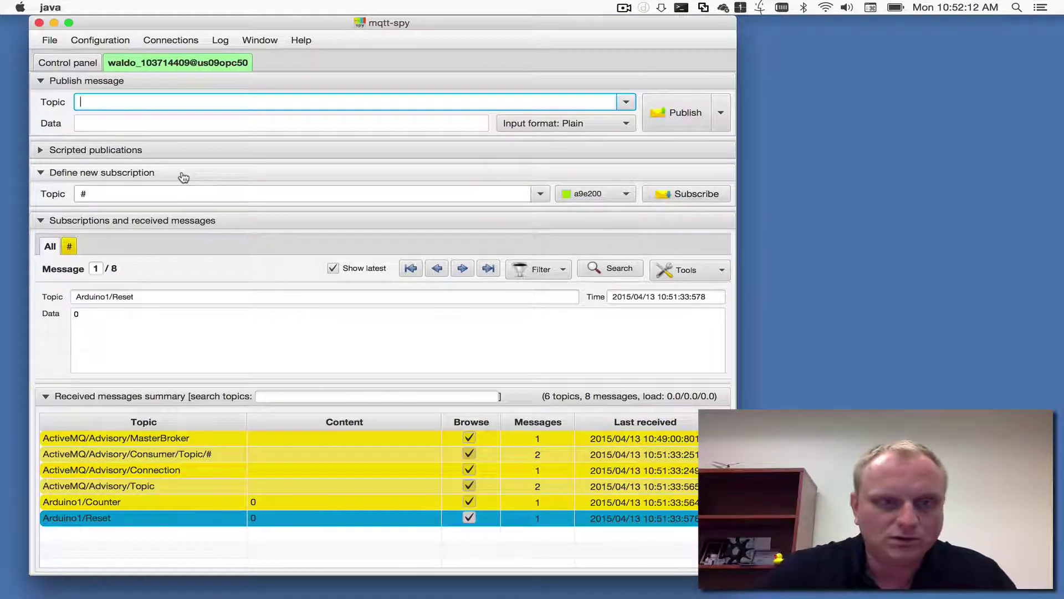
pyautogui.write('/Ardui')
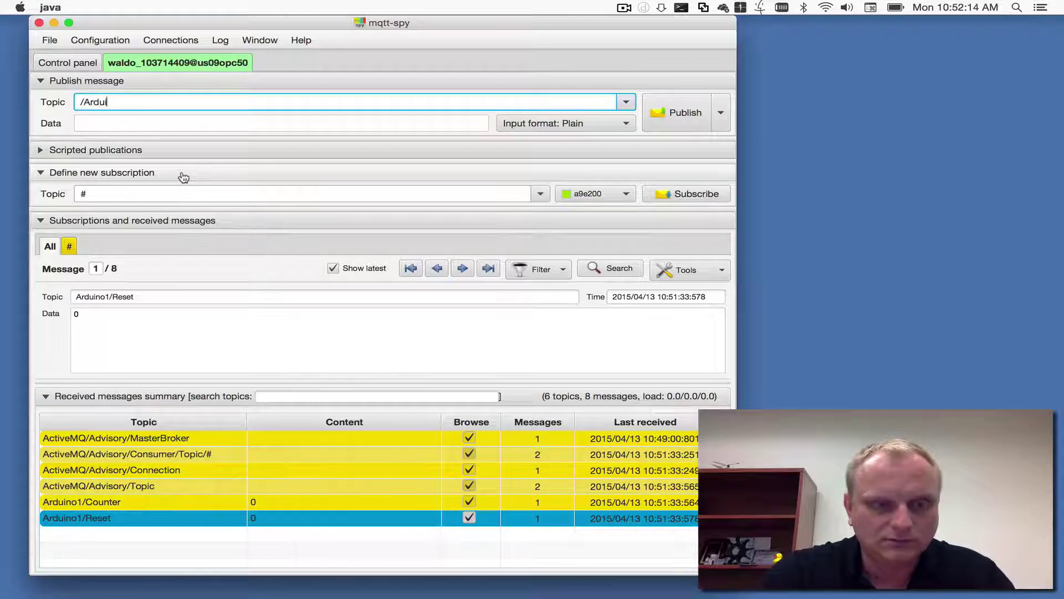
pyautogui.write('no1')
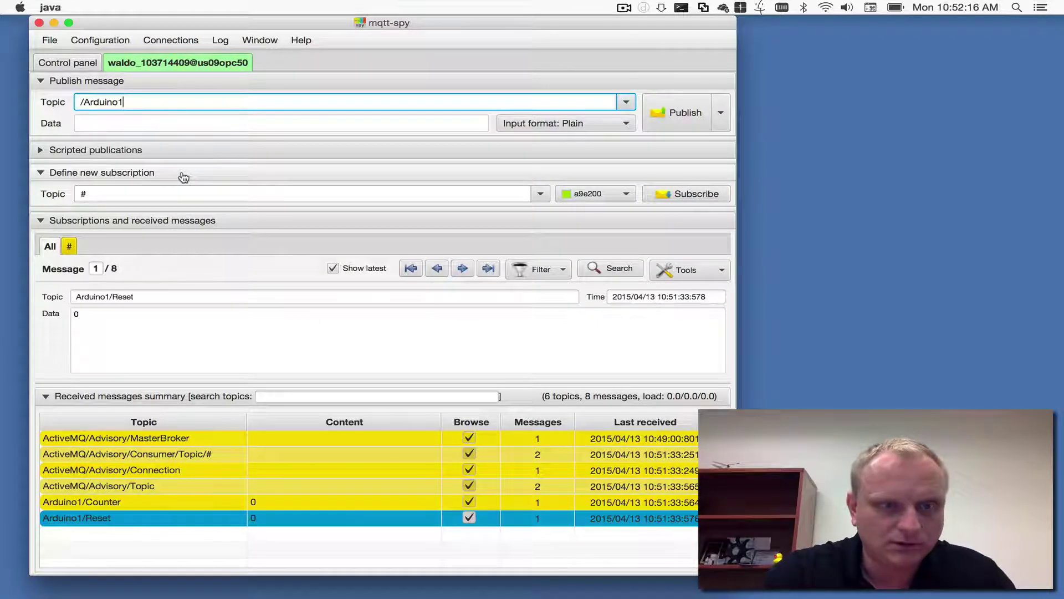
pyautogui.write('/Counter')
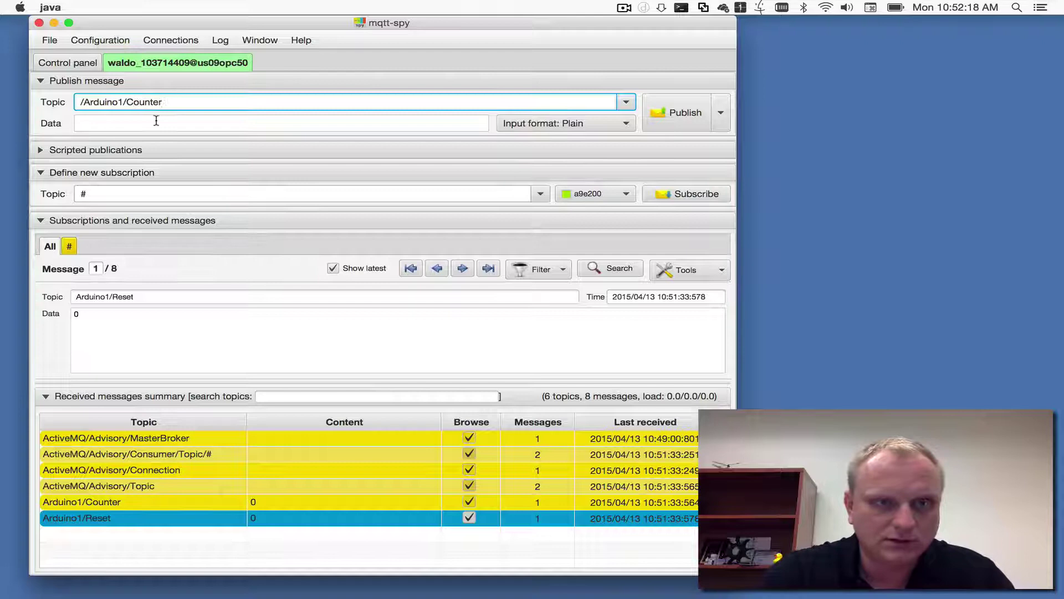
pyautogui.click(157, 120)
pyautogui.write('1000')
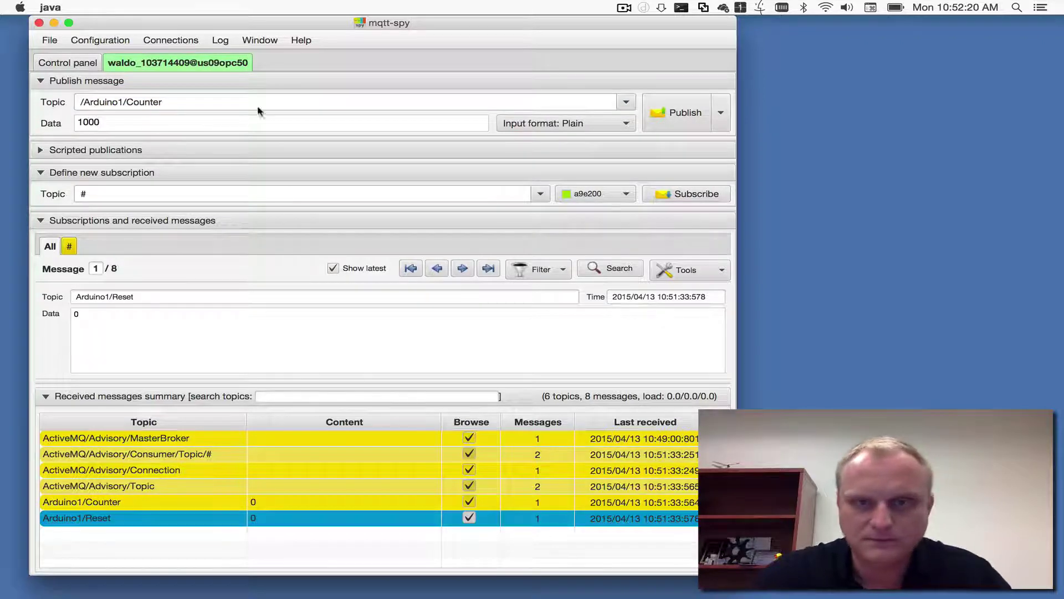
pyautogui.click(671, 113)
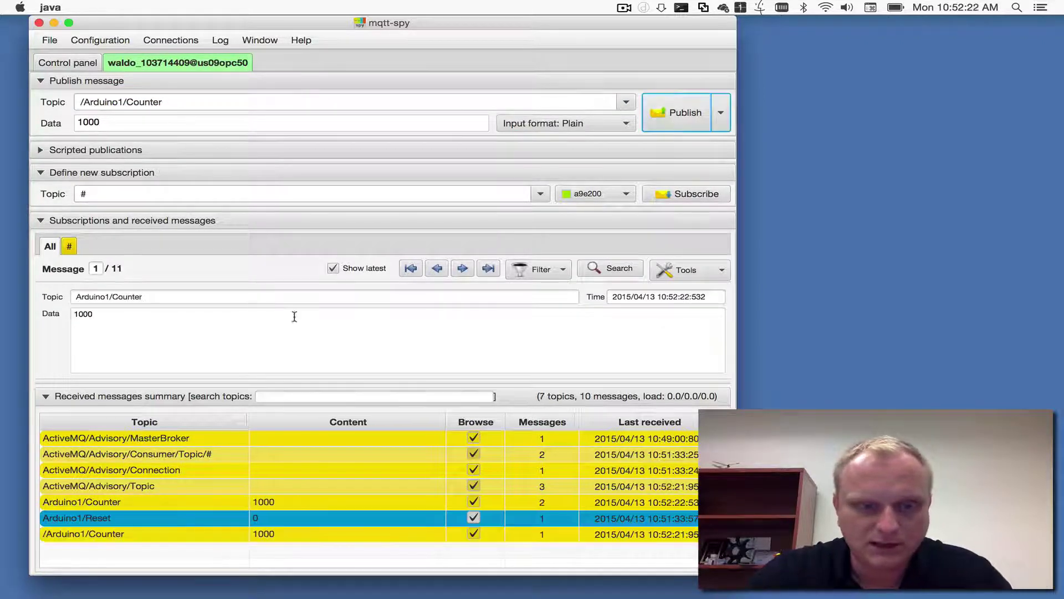
pyautogui.click(162, 534)
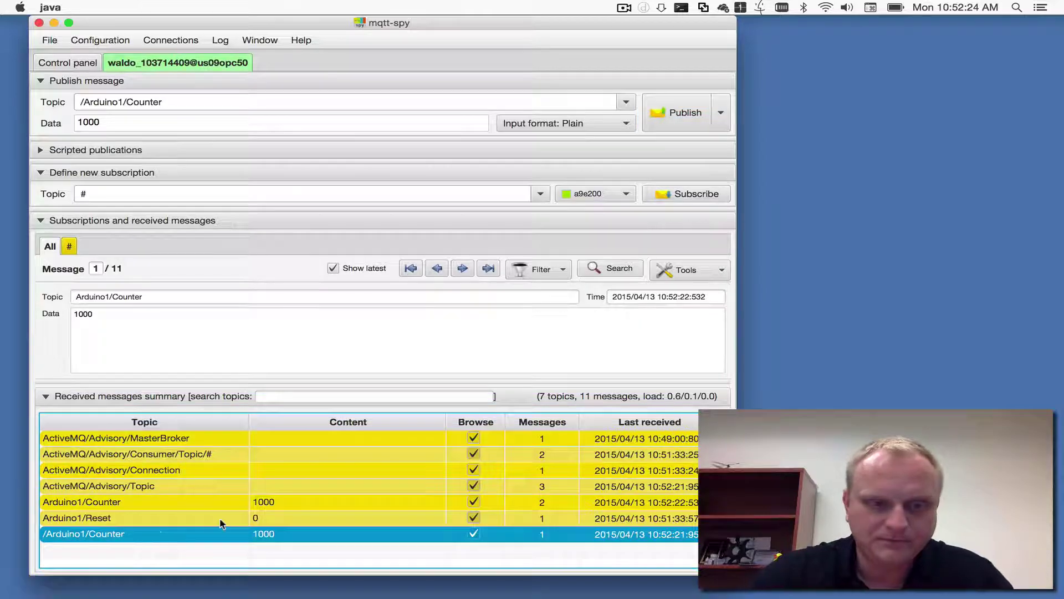
pyautogui.press('super+Tab')
# Step: Confirm FourNine.Arduino1.Counter reads 1000, then check Arduino1/Counter shows 1000 in mqtt-spy
pyautogui.click(411, 194)
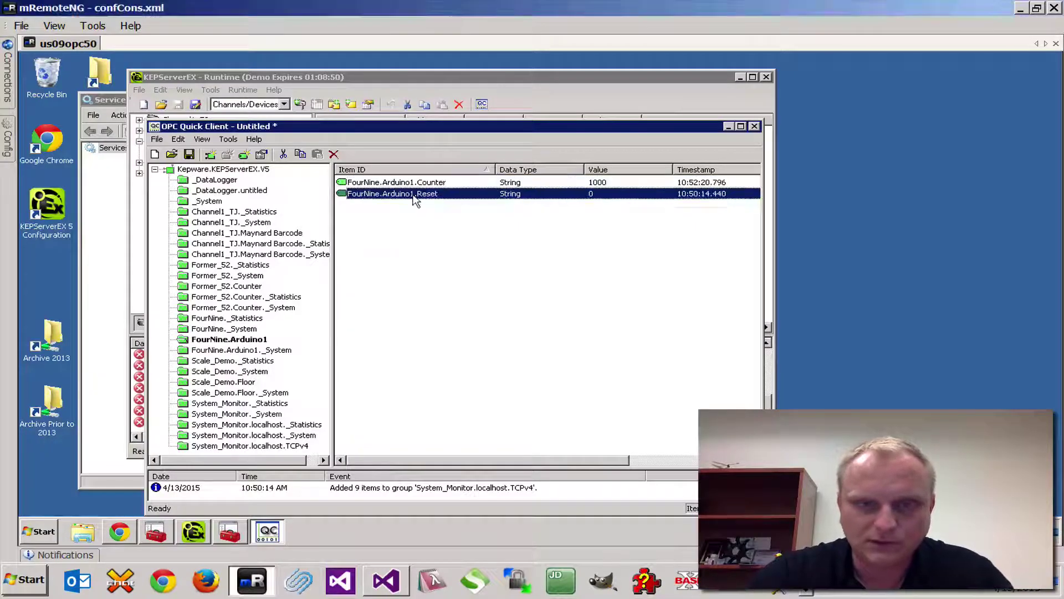
pyautogui.click(407, 182)
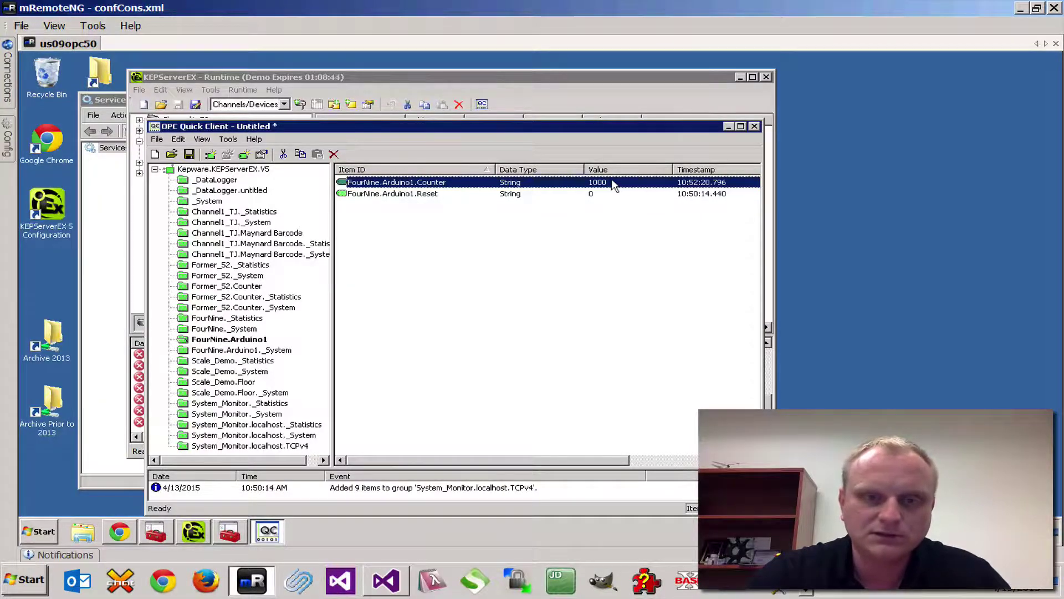
pyautogui.hotkey('ctrl', 'Up')
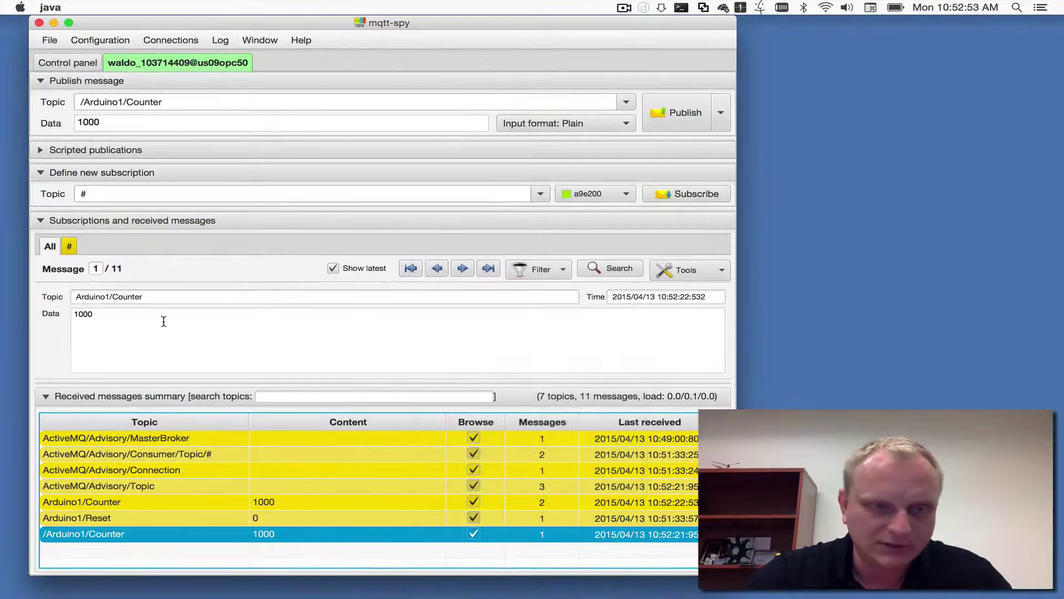
pyautogui.click(165, 501)
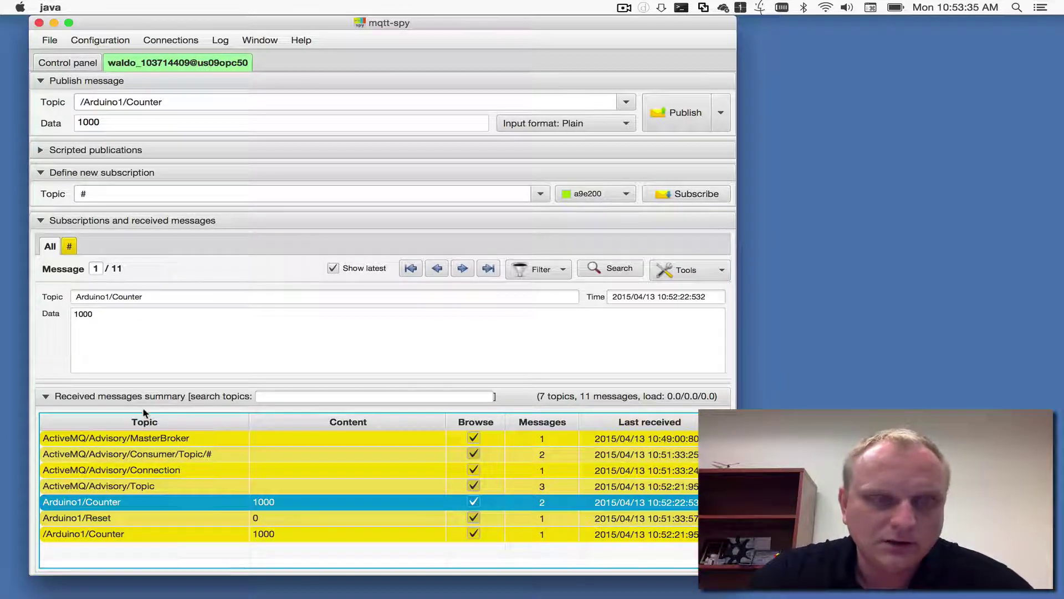
# Step: Use Synchronous Write to set FourNine.Arduino1.Reset to 1 in OPC Quick Client
pyautogui.click(123, 520)
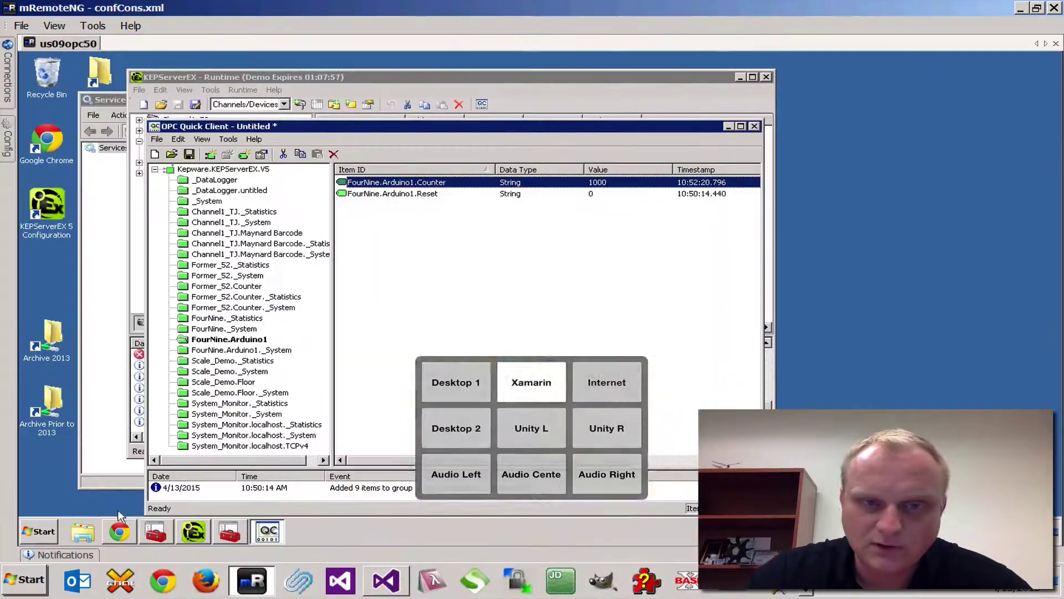
pyautogui.click(419, 193)
pyautogui.rightClick(419, 194)
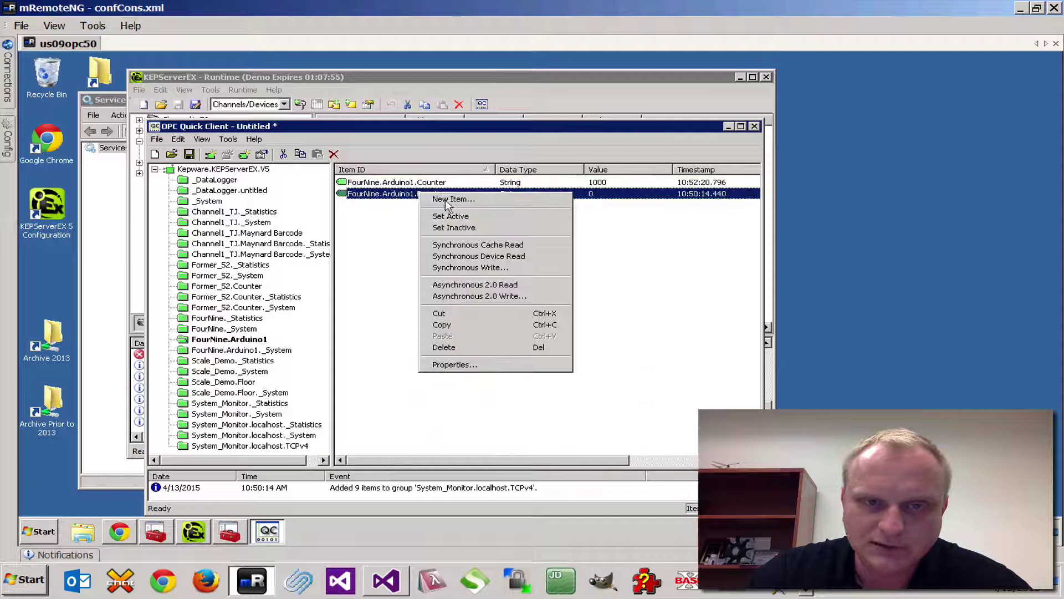
pyautogui.click(455, 267)
pyautogui.write('1')
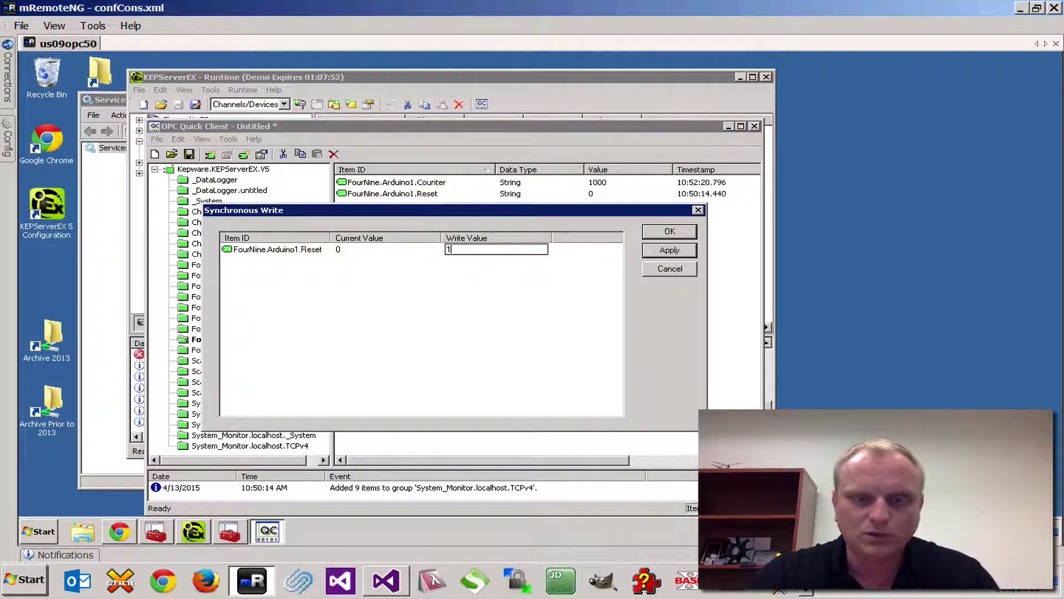
pyautogui.click(654, 231)
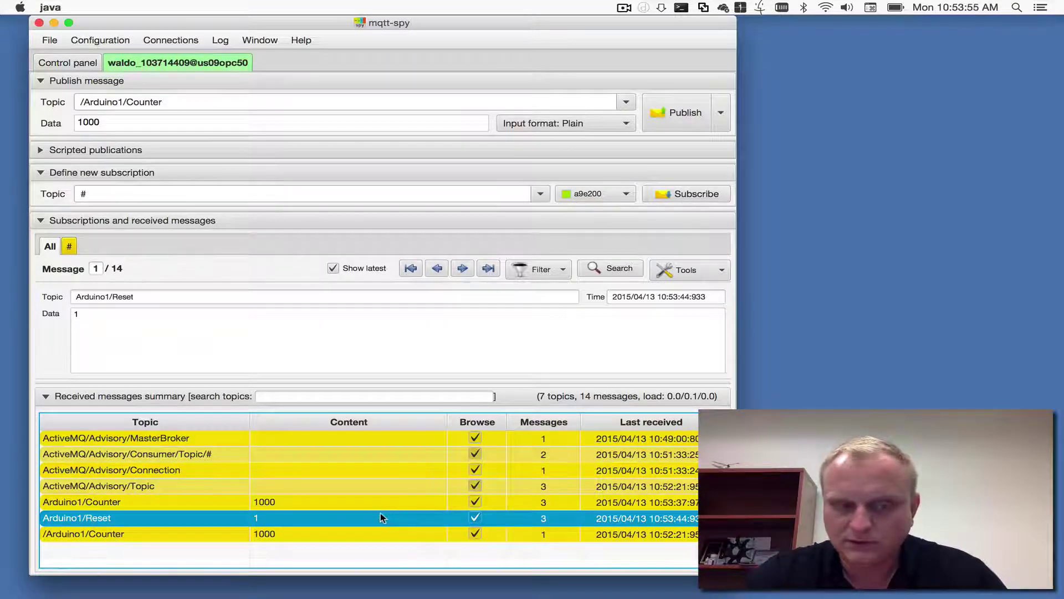
# Step: Publish 0 to /Arduino1/Counter in mqtt-spy and confirm the Counter tag reads 0 in OPC Quick Client
pyautogui.click(113, 119)
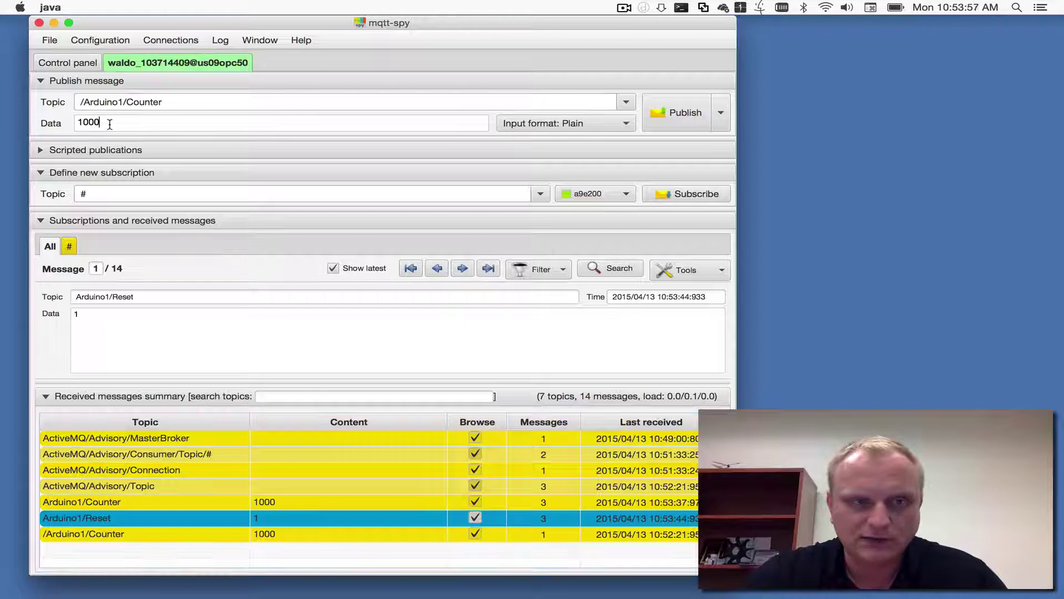
pyautogui.press('BackSpace')
pyautogui.press('BackSpace')
pyautogui.press('BackSpace')
pyautogui.press('BackSpace')
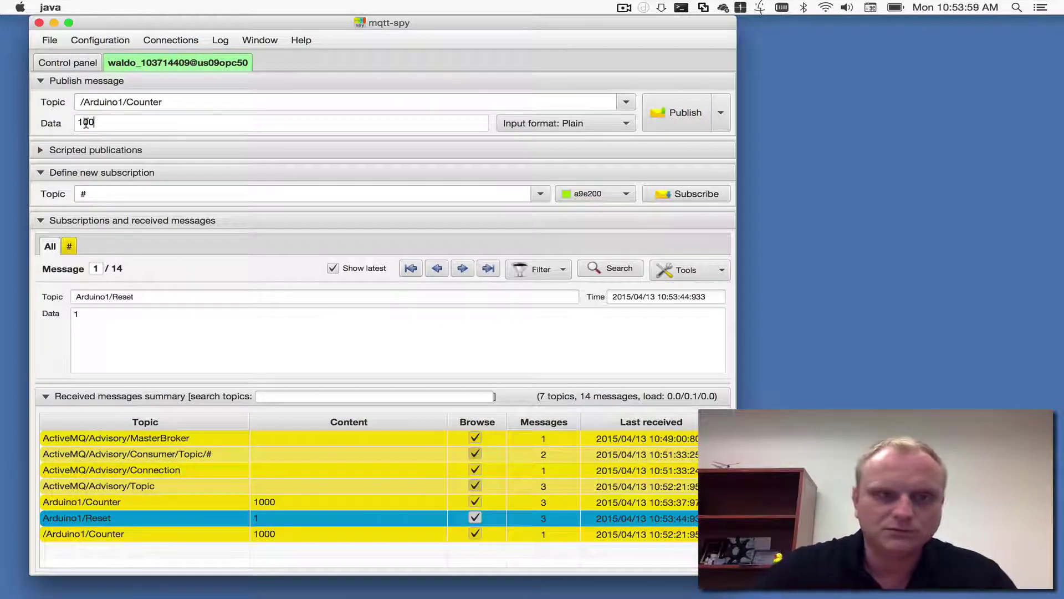
pyautogui.write('0')
pyautogui.click(678, 113)
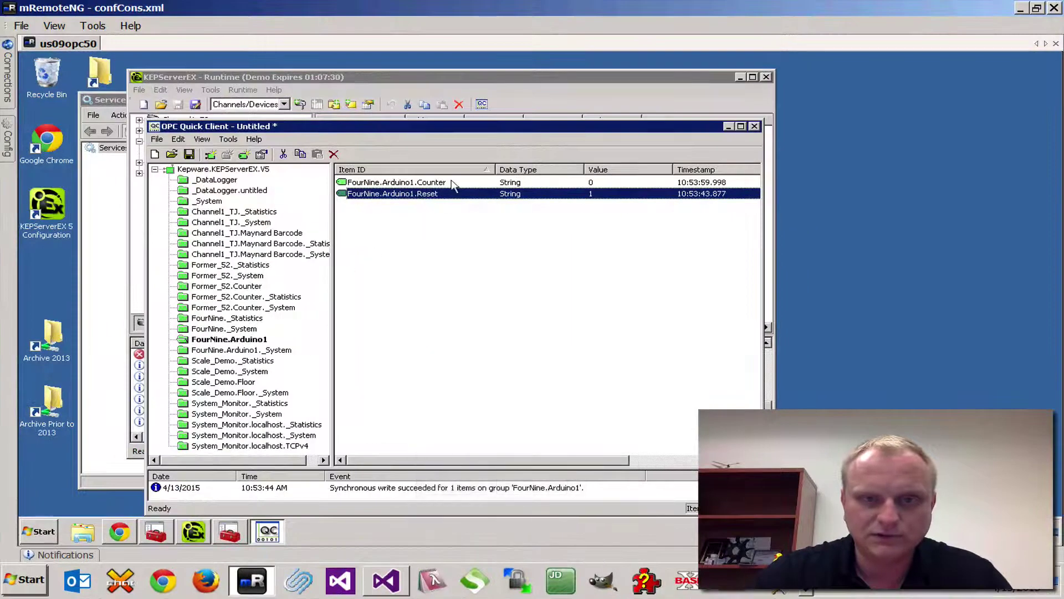
pyautogui.click(452, 185)
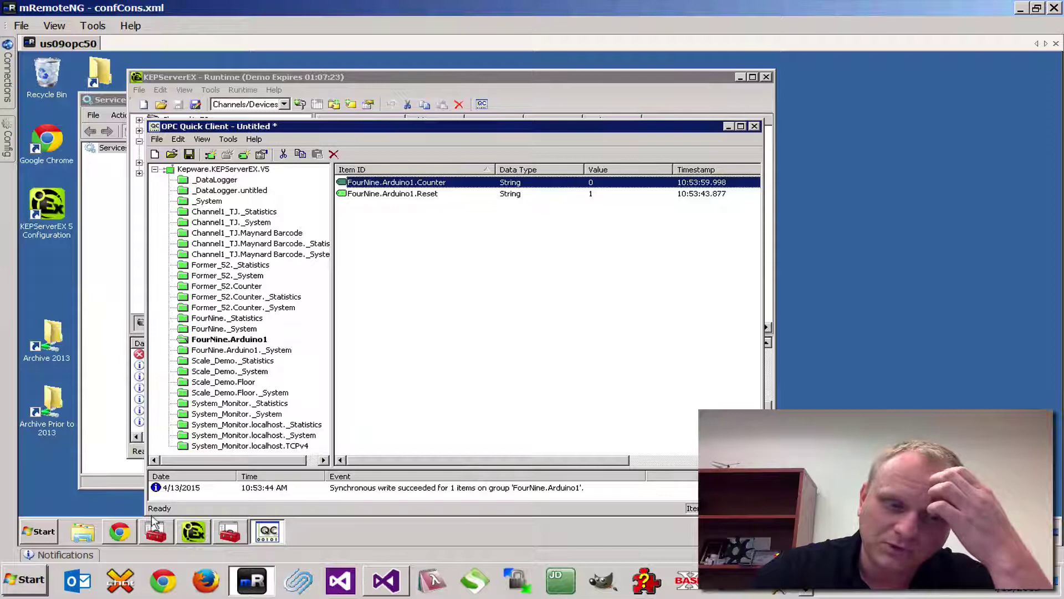
pyautogui.click(123, 531)
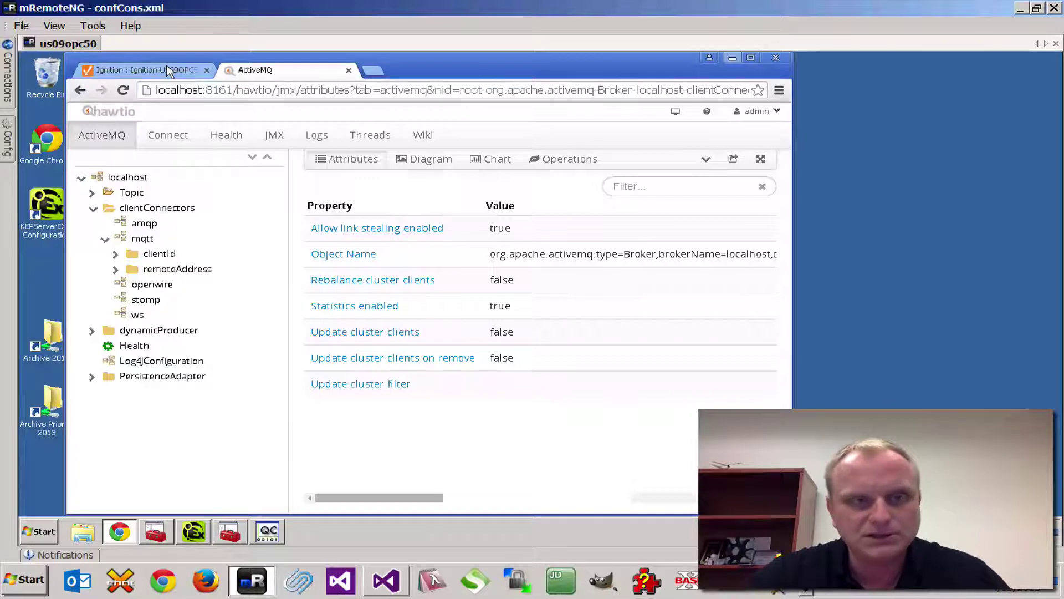
# Step: Show the Ignition gateway's System Status page, then switch to the FourNine Ignition Designer window
pyautogui.click(144, 70)
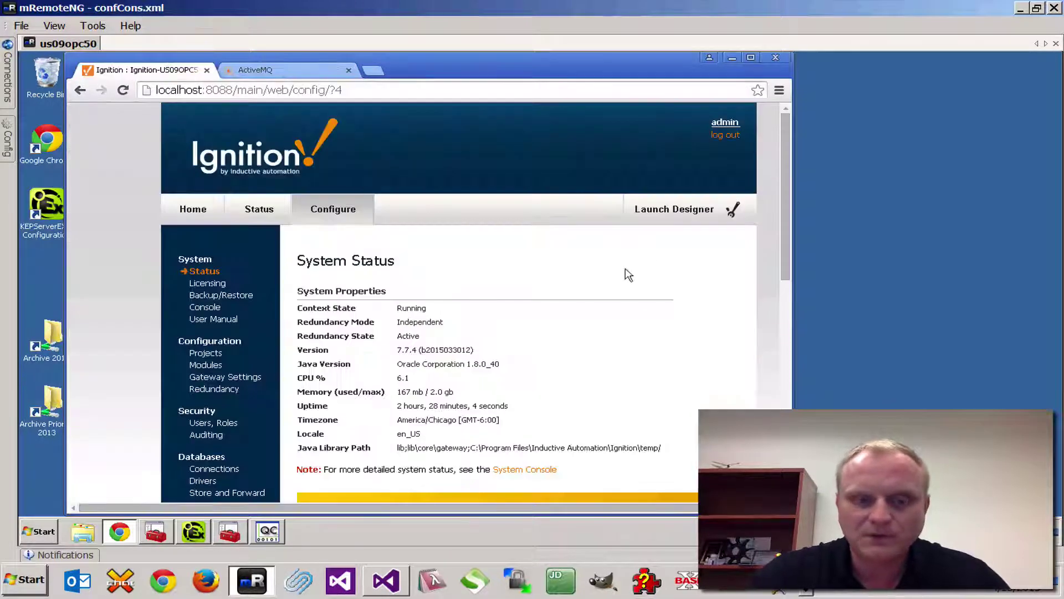
pyautogui.click(802, 593)
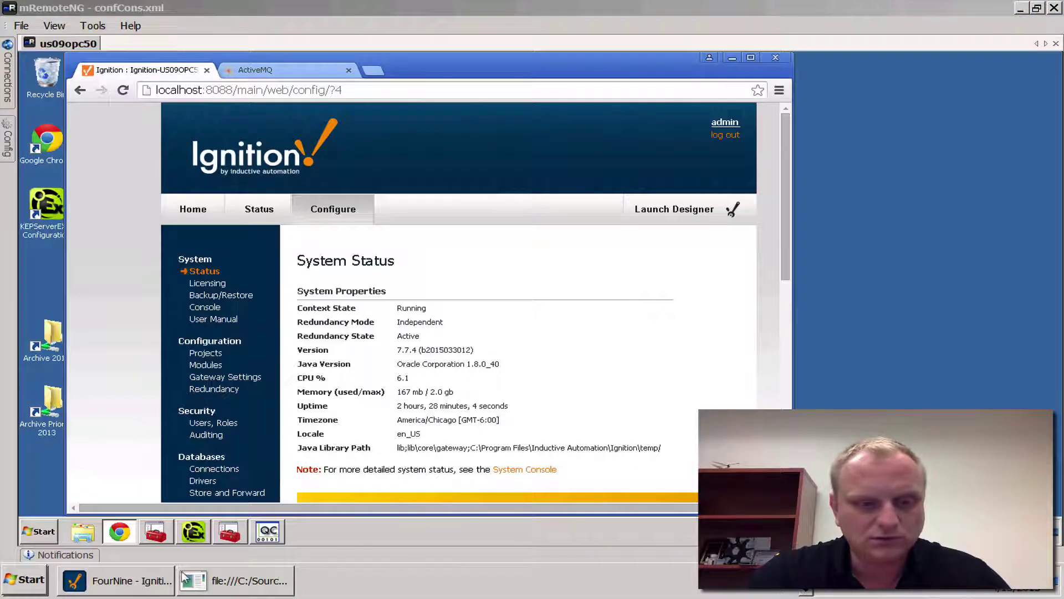
pyautogui.click(153, 576)
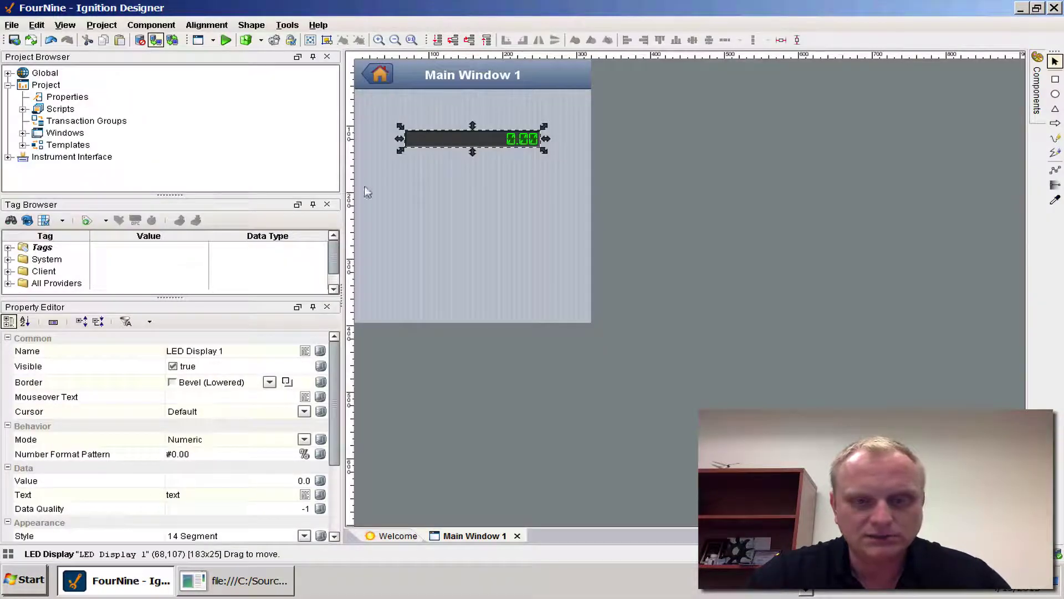
# Step: Select LED Display 1 and open the OPC Browser from the project's Tags folder
pyautogui.click(462, 177)
pyautogui.click(482, 143)
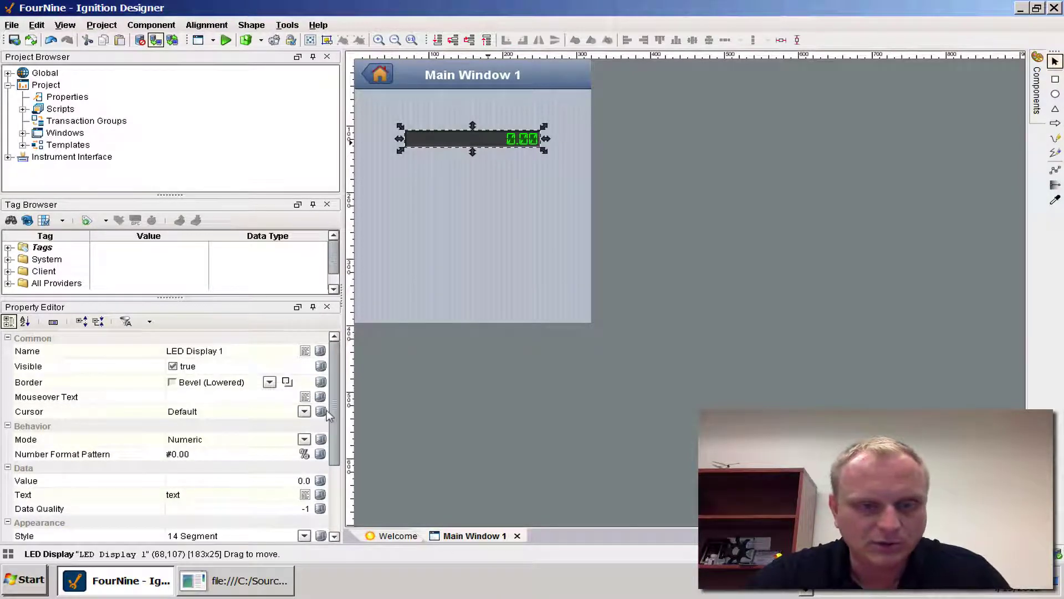
pyautogui.scroll(-3, 325, 438)
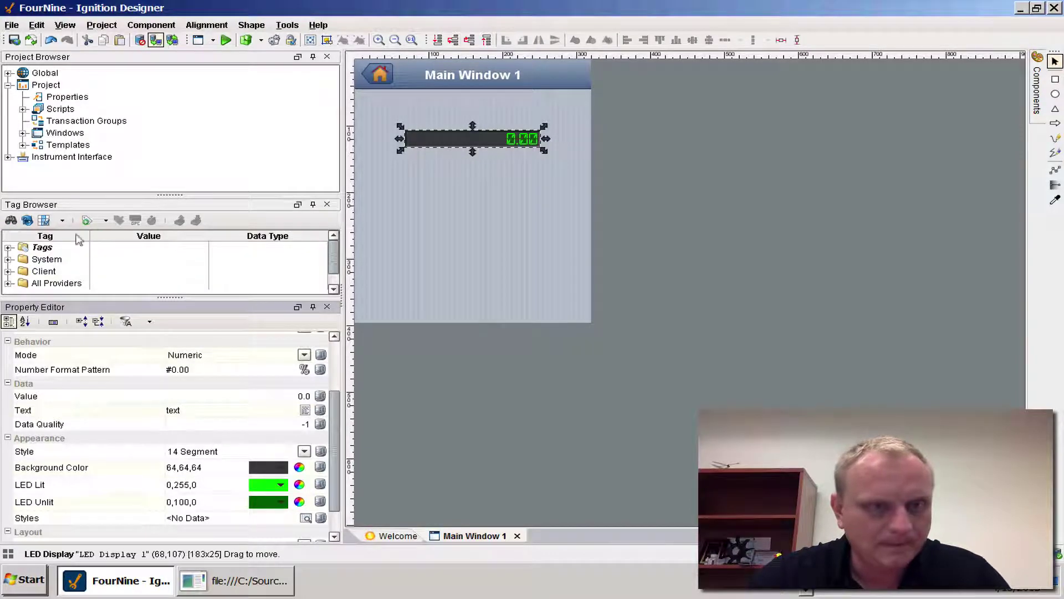
pyautogui.click(43, 247)
pyautogui.click(135, 220)
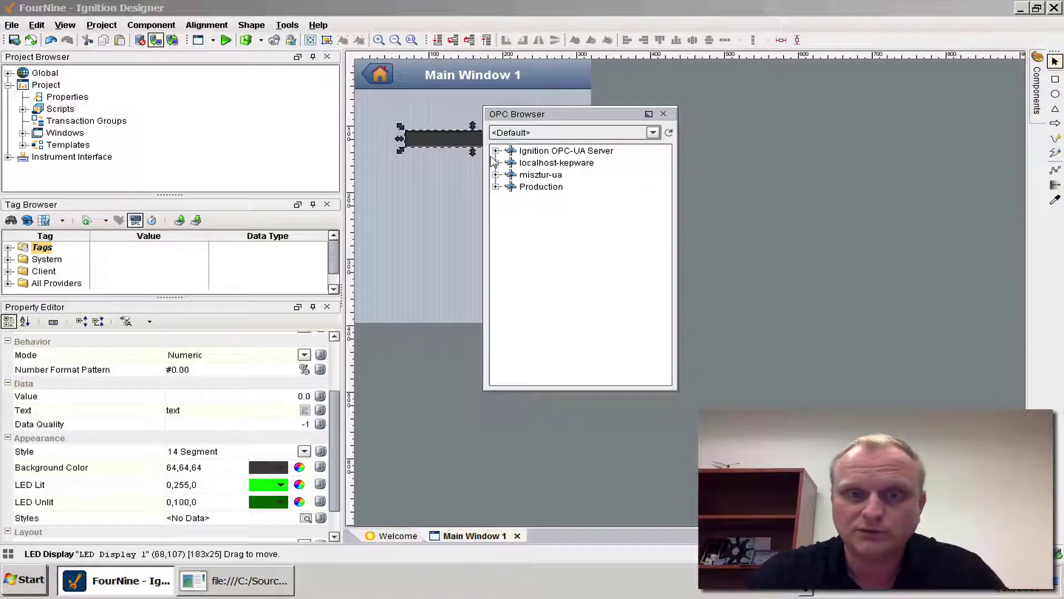
# Step: Add the FourNine folder from the localhost-kepware server into the project Tags
pyautogui.click(495, 163)
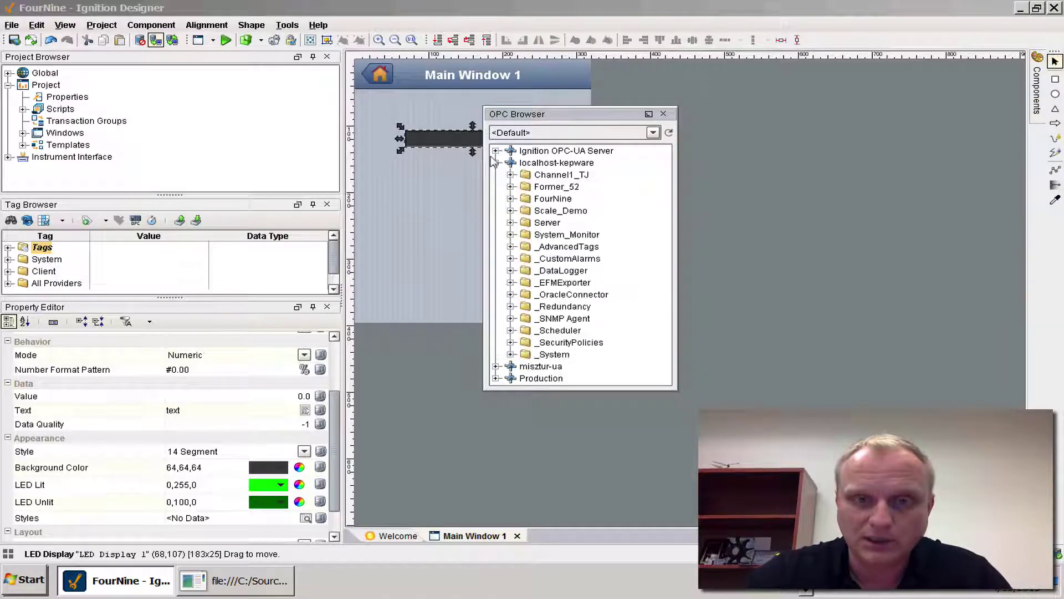
pyautogui.click(510, 199)
pyautogui.click(525, 211)
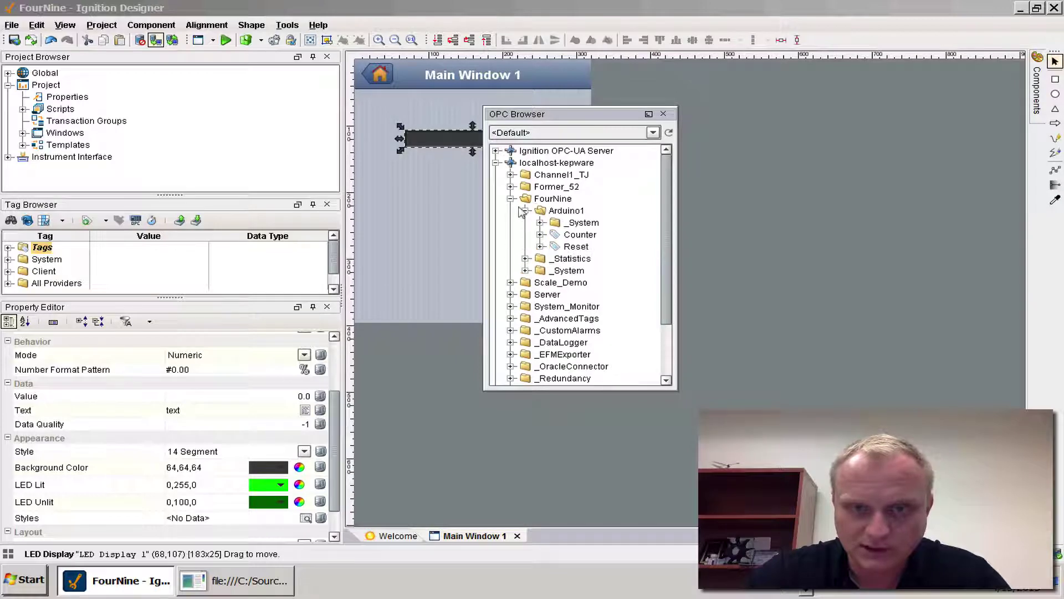
pyautogui.click(579, 234)
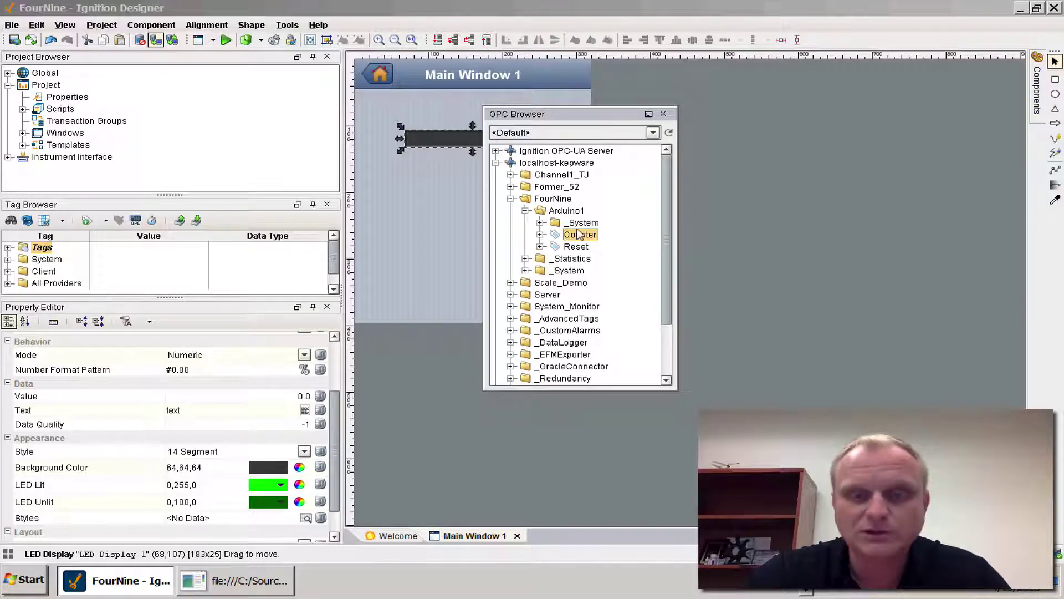
pyautogui.click(560, 210)
pyautogui.click(553, 196)
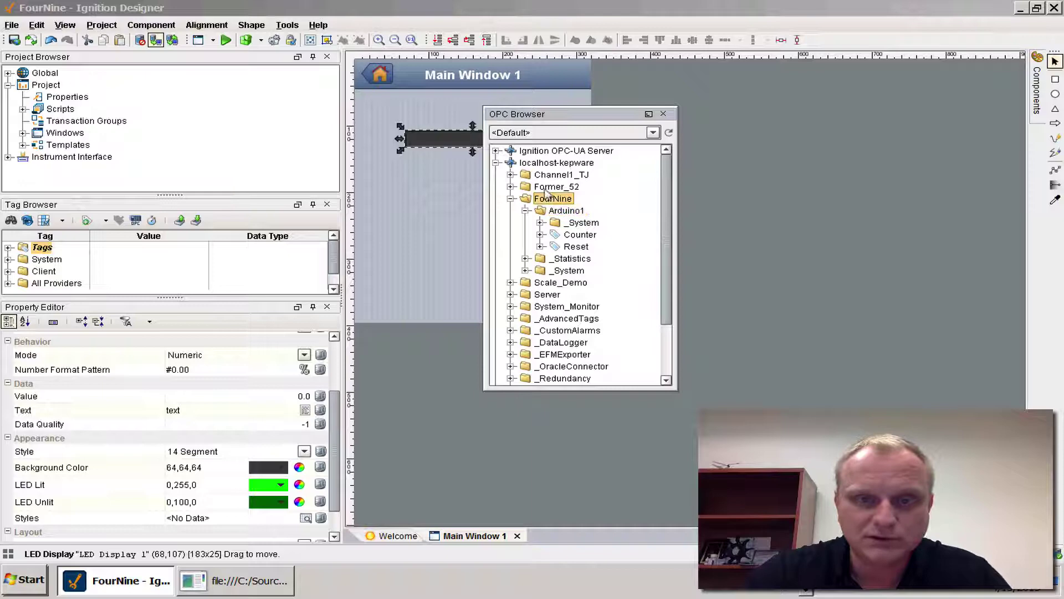
pyautogui.moveTo(545, 194); pyautogui.dragTo(467, 156)
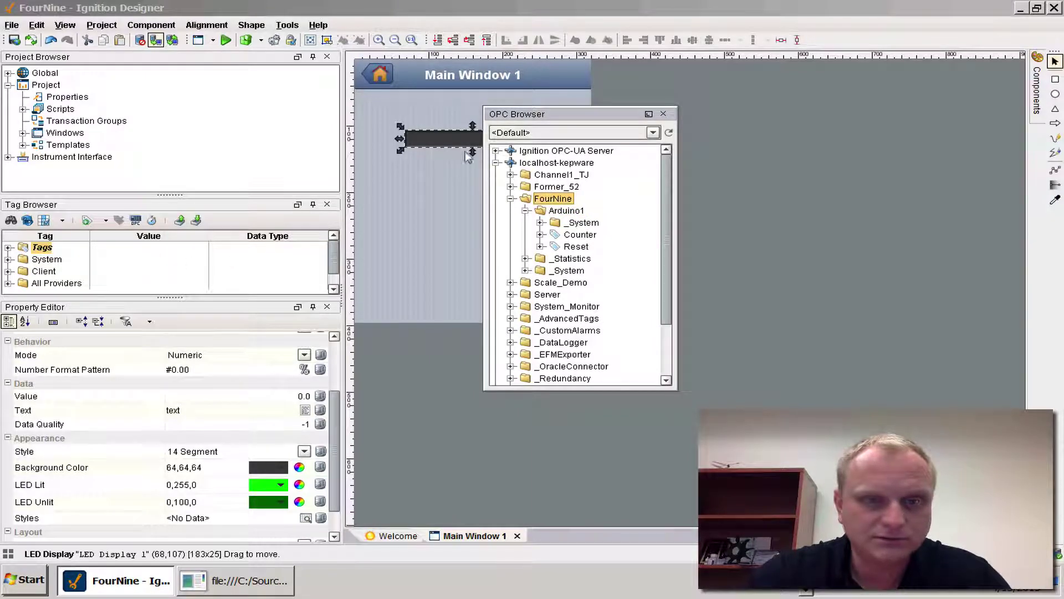
pyautogui.moveTo(549, 196); pyautogui.dragTo(34, 247)
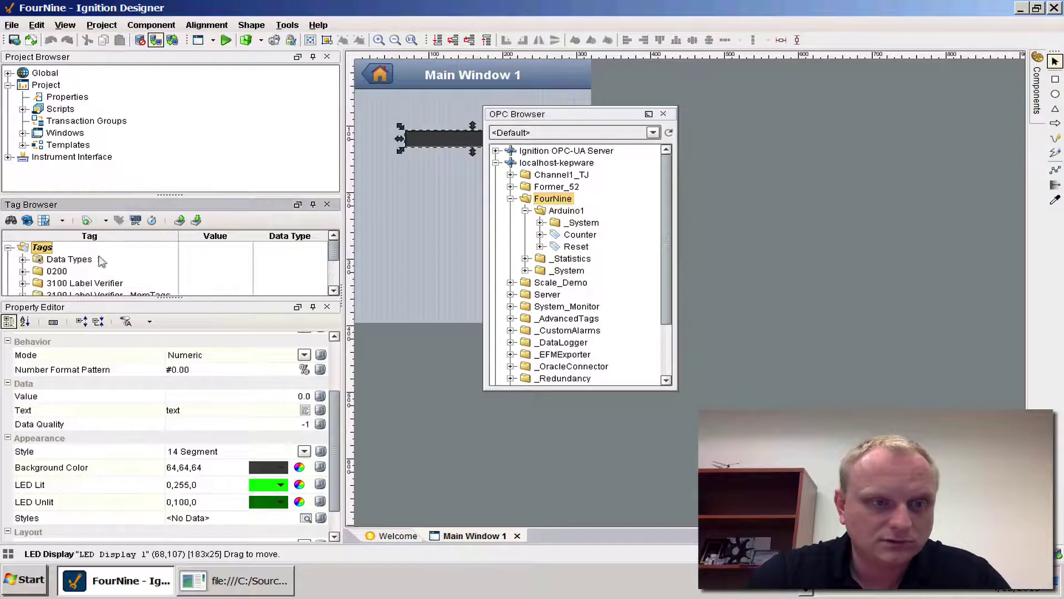
pyautogui.scroll(-2, 333, 288)
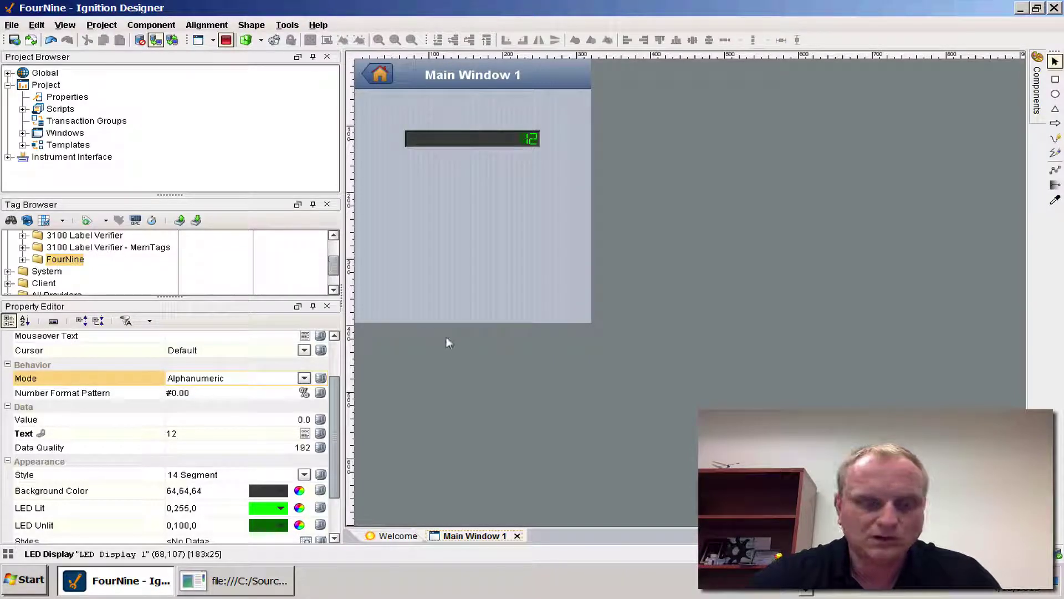
# Step: Bind LED Display 1's text to the Counter tag and verify it by publishing 8888 from mqtt-spy
pyautogui.click(319, 433)
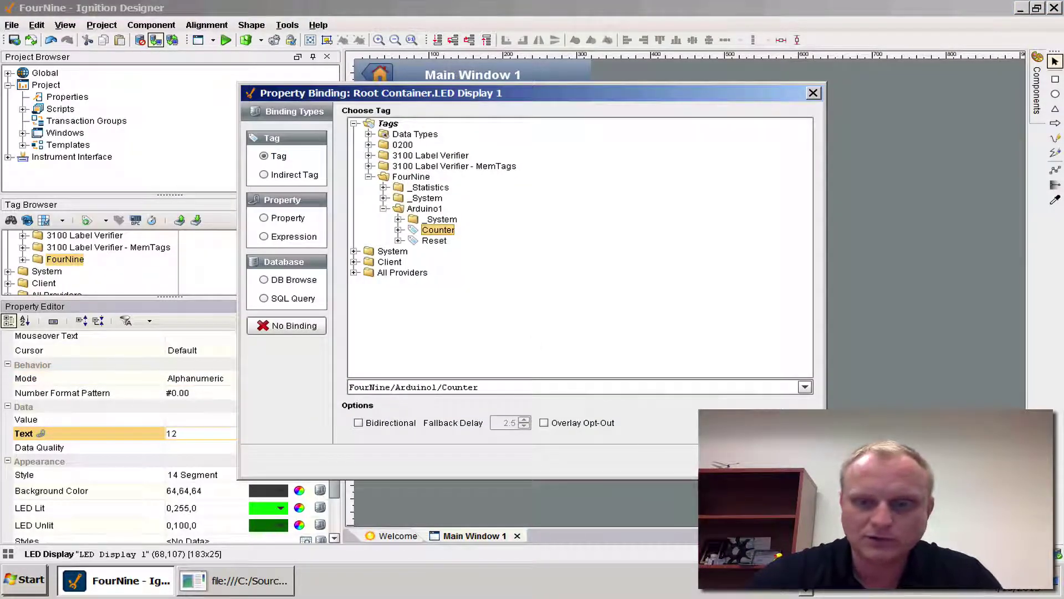
pyautogui.press('Return')
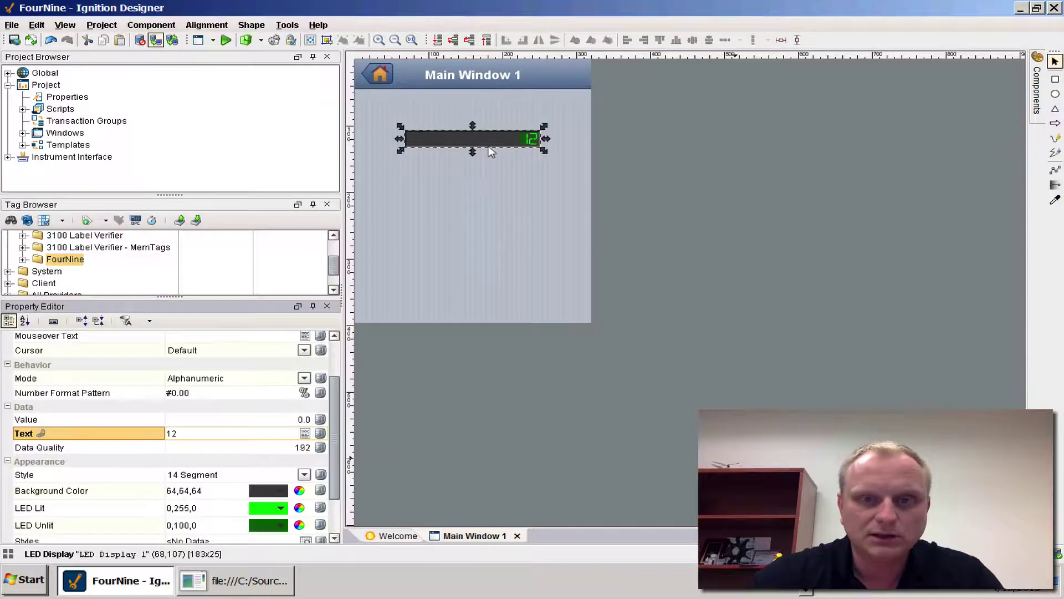
pyautogui.hotkey('ctrl', 'Left')
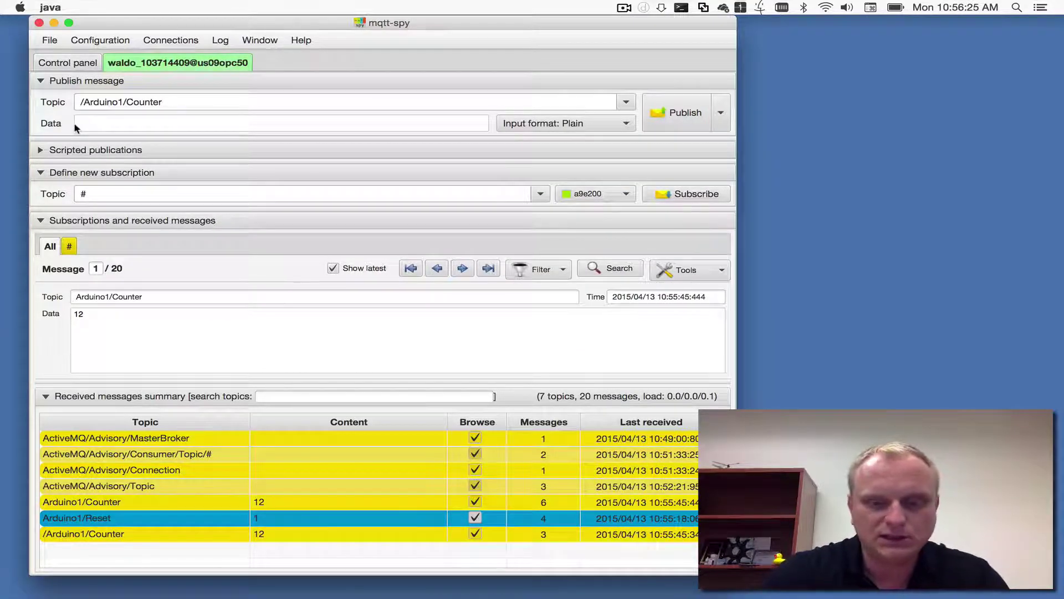
pyautogui.click(676, 112)
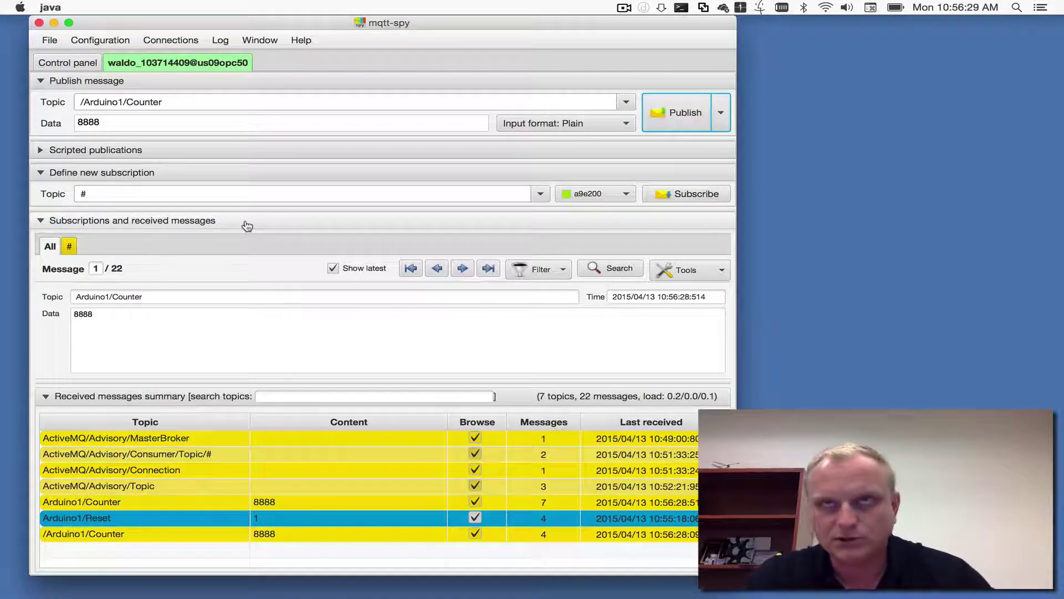
pyautogui.hotkey('ctrl', 'Right')
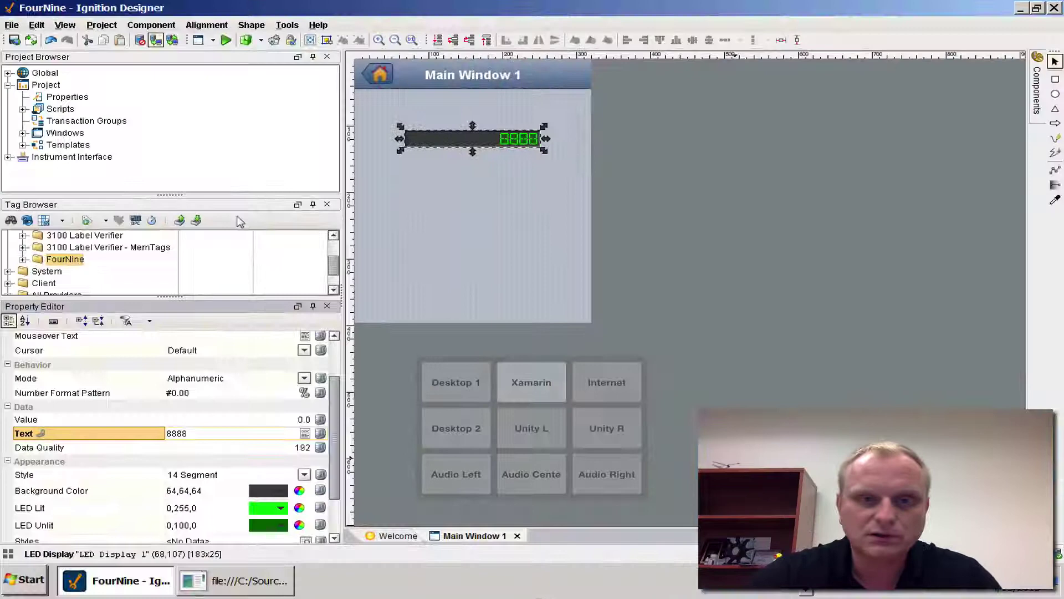
# Step: Place a Button from the Component Palette below LED Display 1 on Main Window 1
pyautogui.click(501, 171)
pyautogui.click(477, 141)
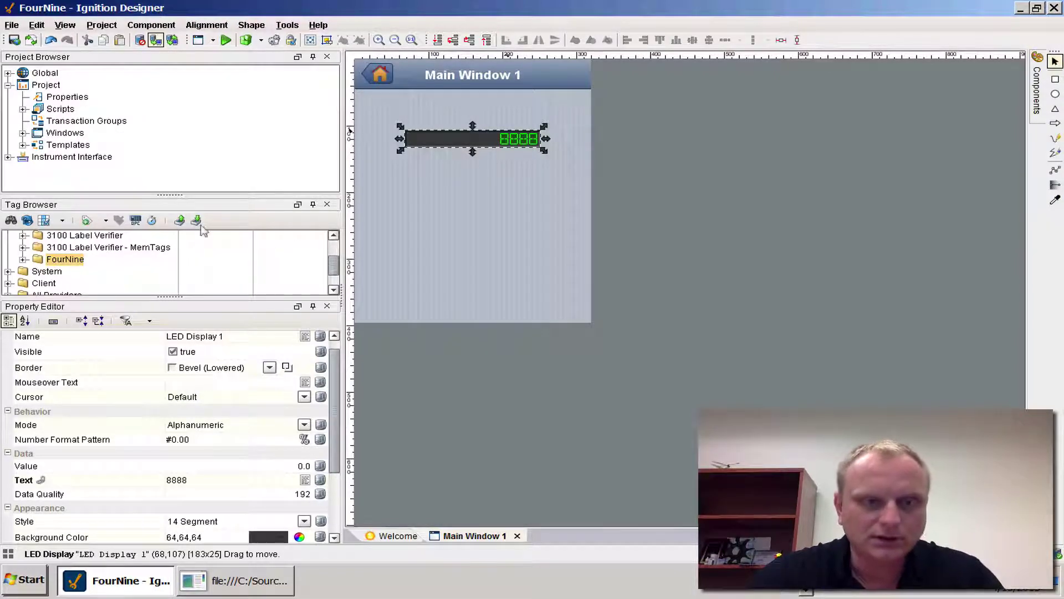
pyautogui.click(1037, 88)
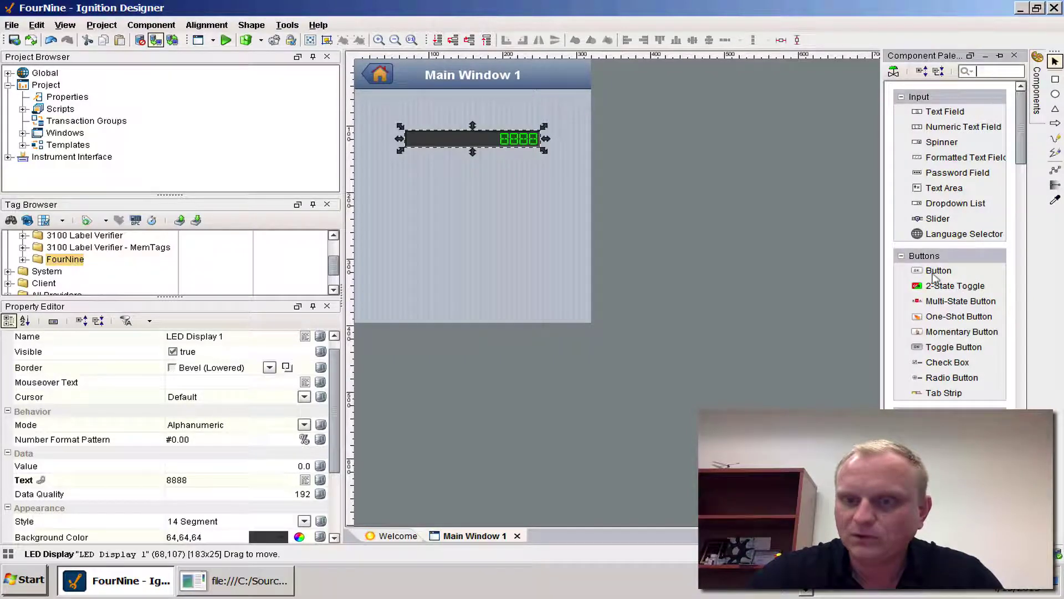
pyautogui.moveTo(935, 276); pyautogui.dragTo(472, 218)
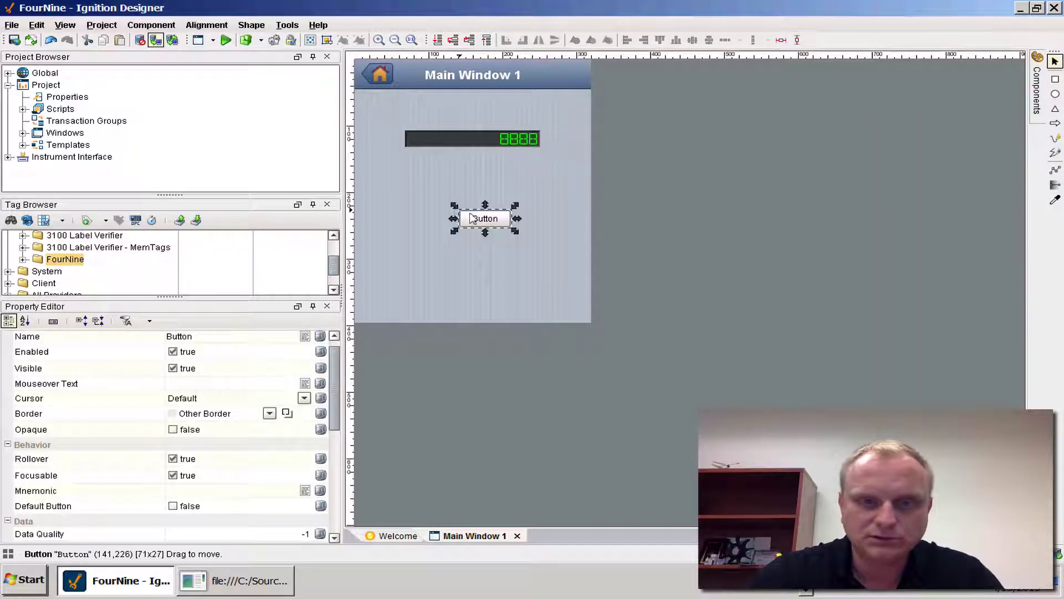
# Step: Give the button a Set Tag Value action targeting FourNine/Arduino1/Reset
pyautogui.hotkey('ctrl', 'j')
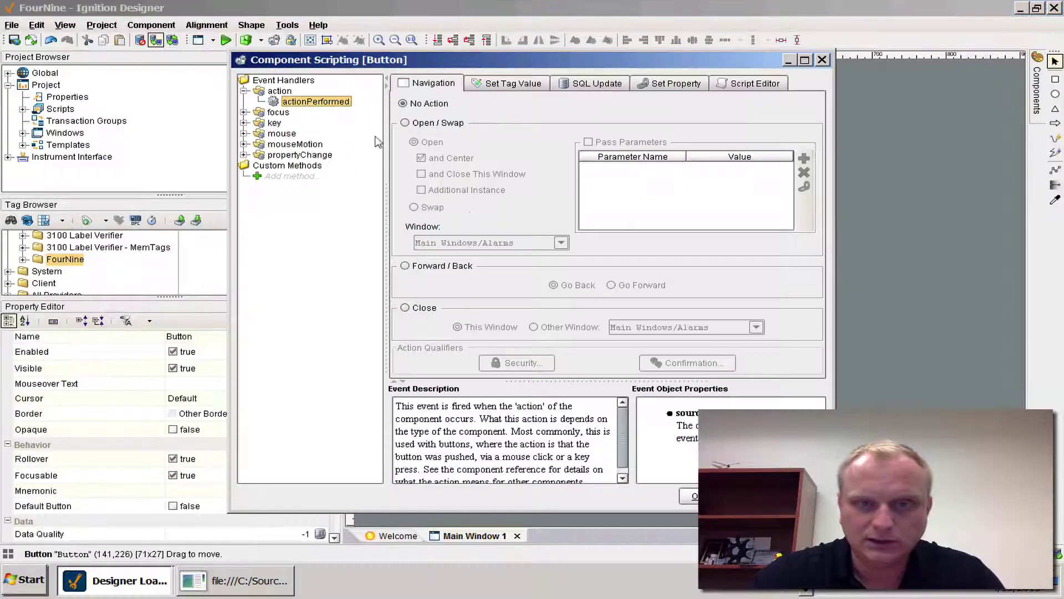
pyautogui.click(485, 87)
pyautogui.click(441, 125)
pyautogui.click(810, 140)
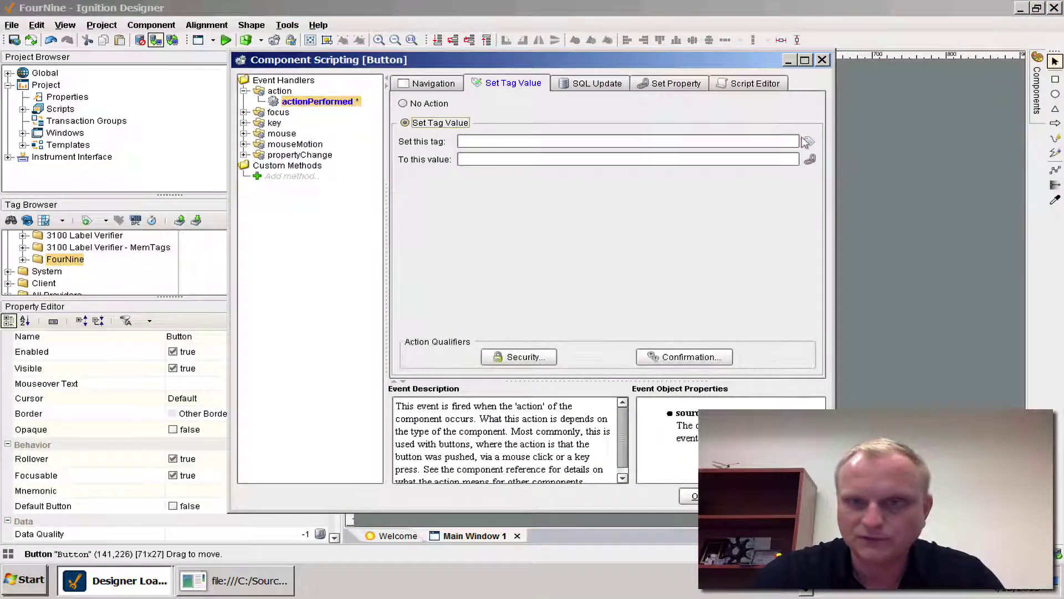
pyautogui.click(548, 34)
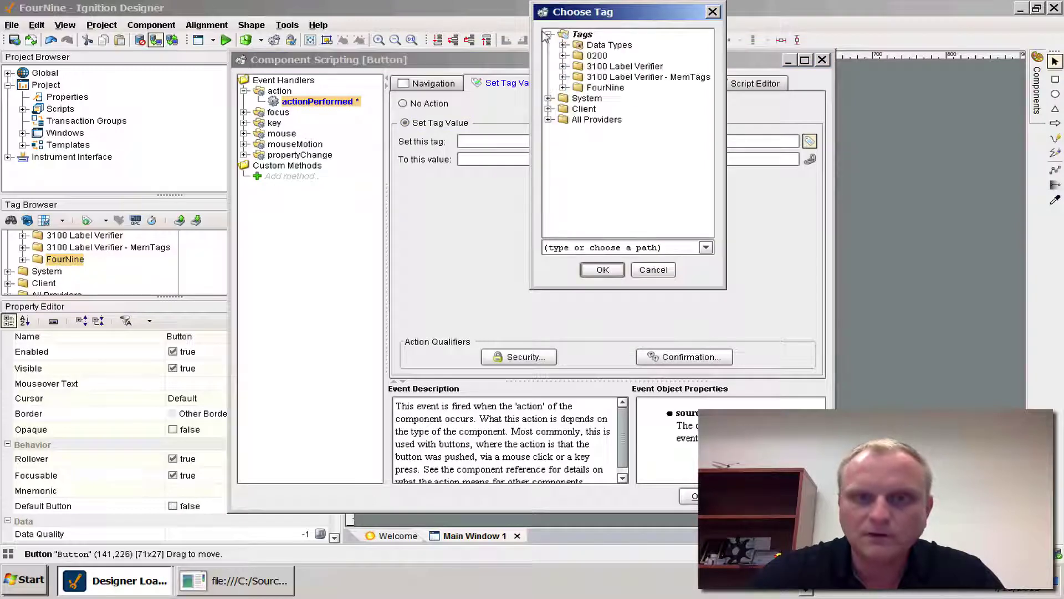
pyautogui.click(563, 88)
pyautogui.click(578, 119)
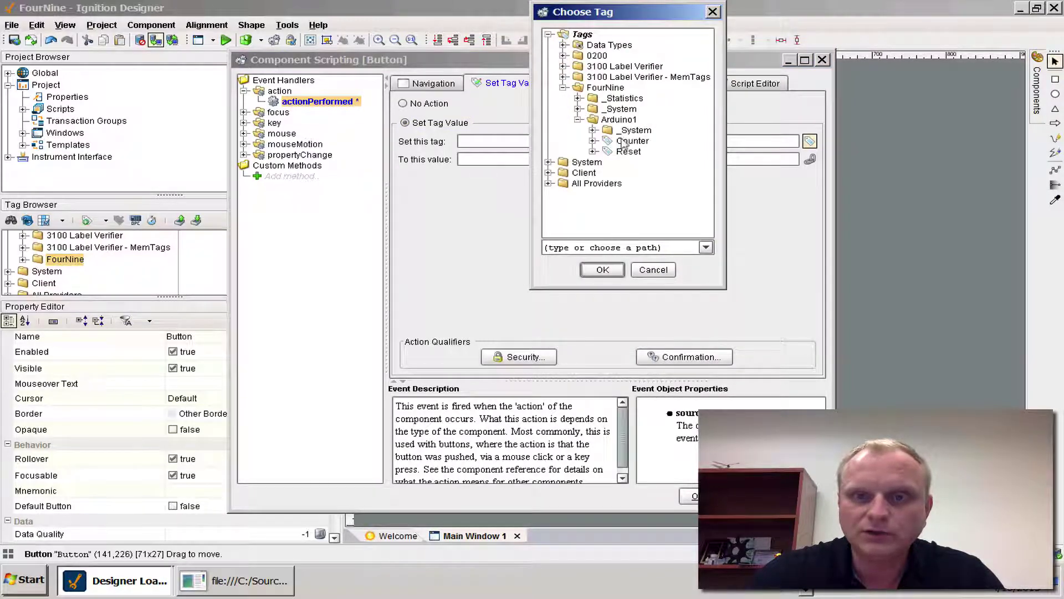
pyautogui.click(628, 151)
pyautogui.click(601, 269)
# Step: Enter 1 as the value to write, save the action, and run the window in Preview Mode
pyautogui.click(500, 156)
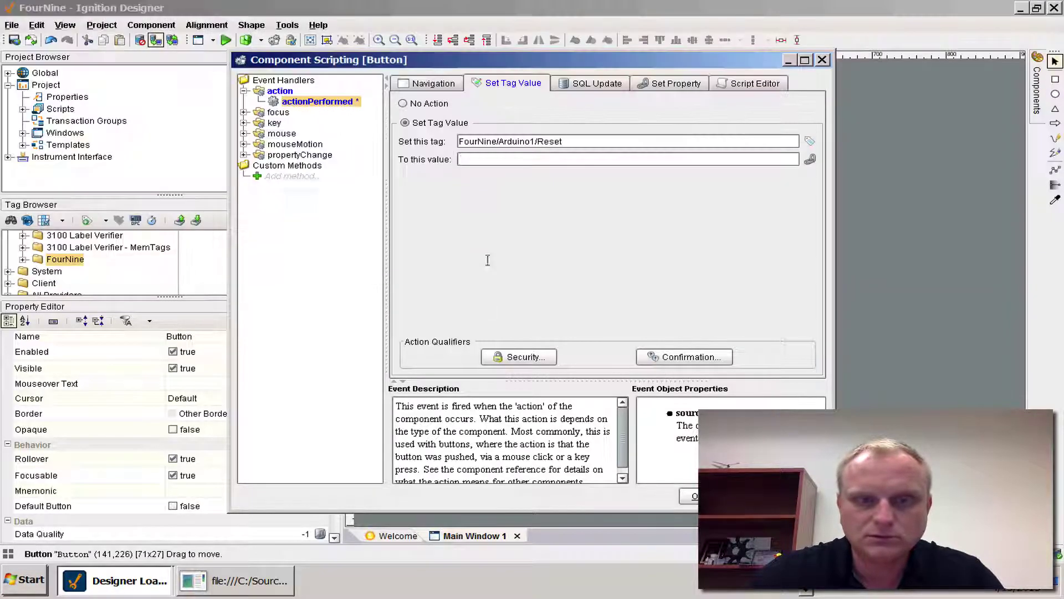
pyautogui.click(693, 495)
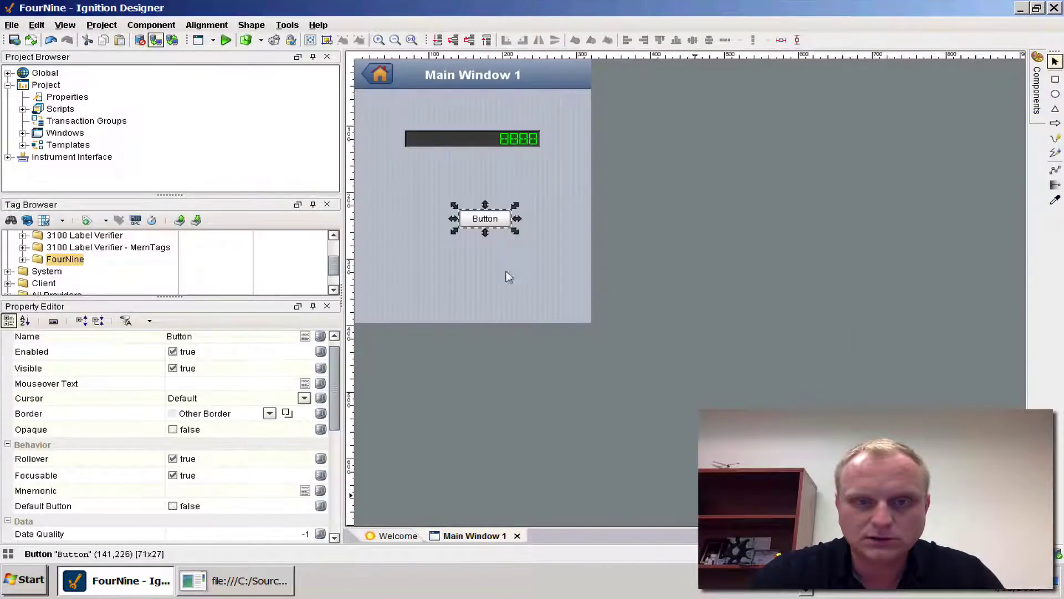
pyautogui.click(219, 39)
# Step: Change the mqtt-spy topic to /Arduino1/Reset, publish -1, and return to Ignition Designer
pyautogui.hotkey('ctrl', 'Left')
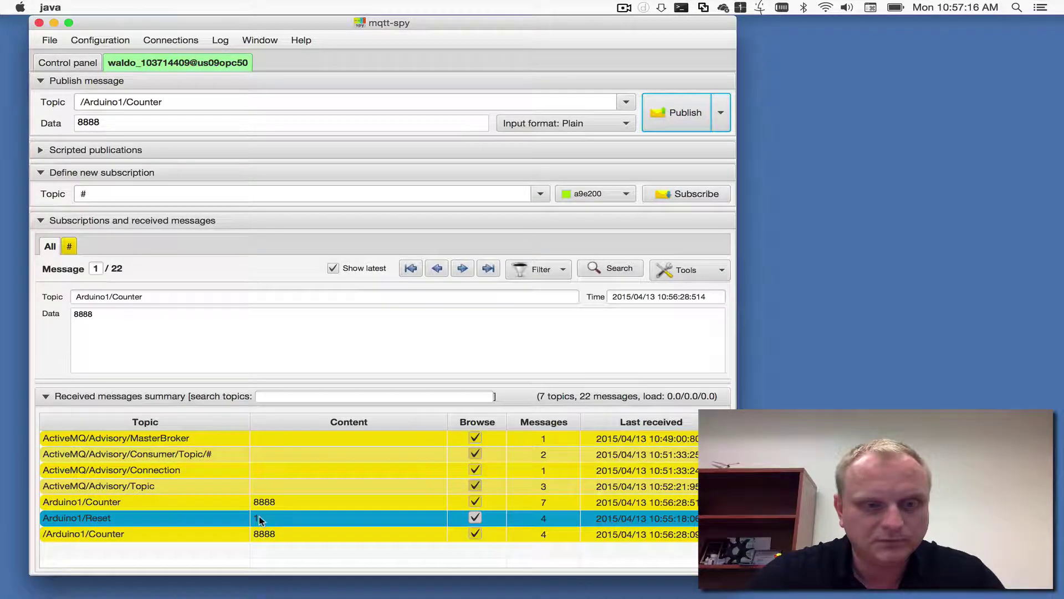
pyautogui.click(141, 102)
pyautogui.doubleClick(141, 102)
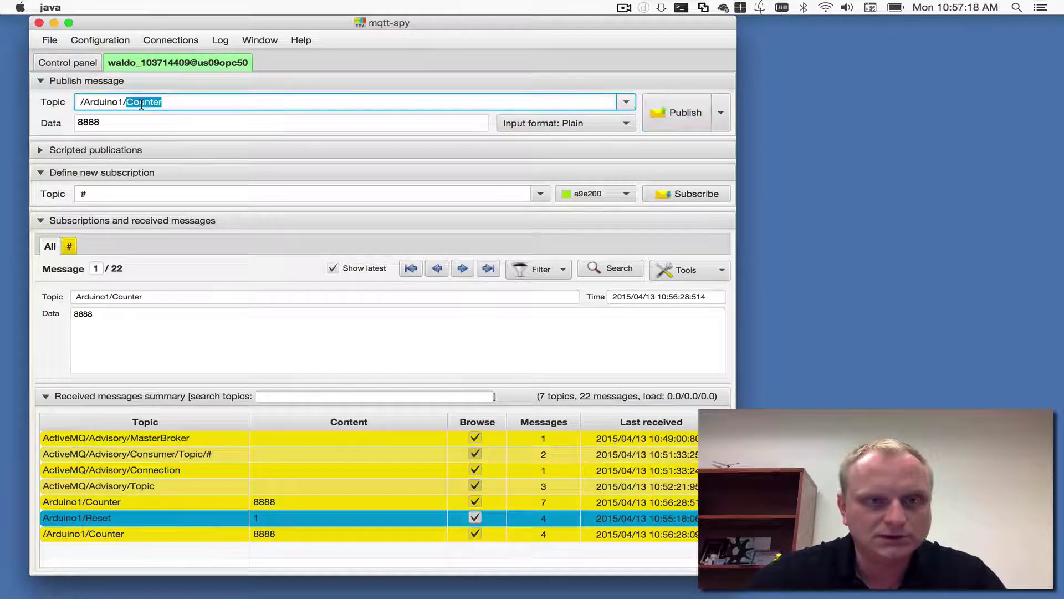
pyautogui.write('Rese')
pyautogui.click(117, 122)
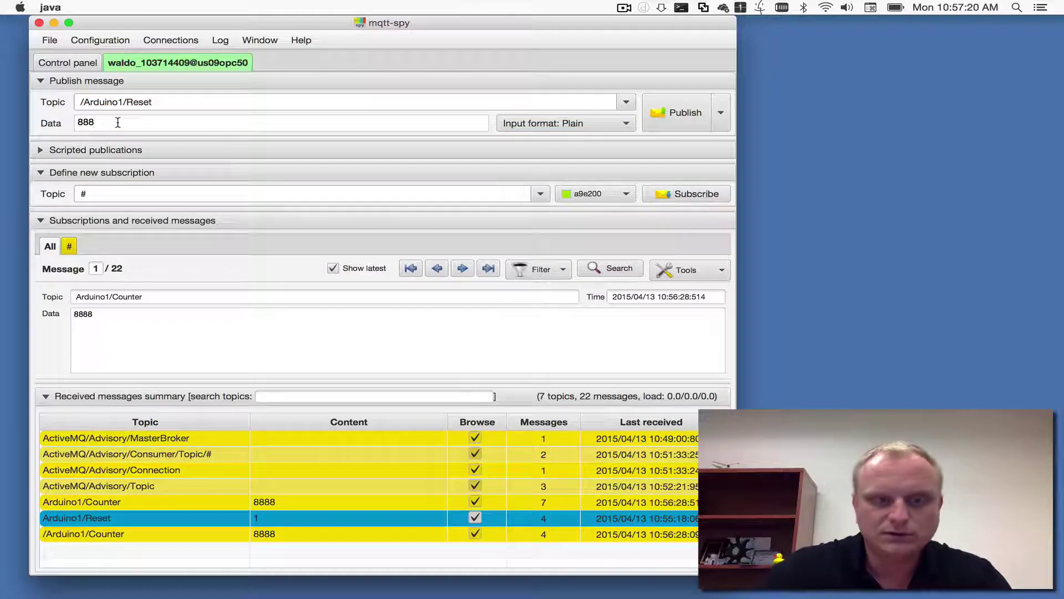
pyautogui.click(679, 112)
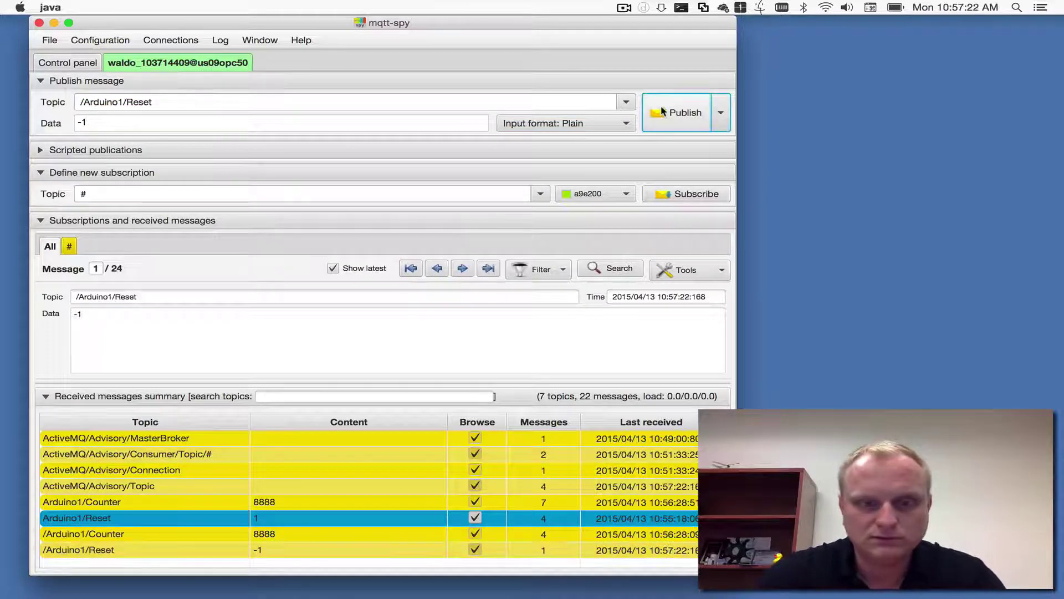
pyautogui.hotkey('ctrl', 'Right')
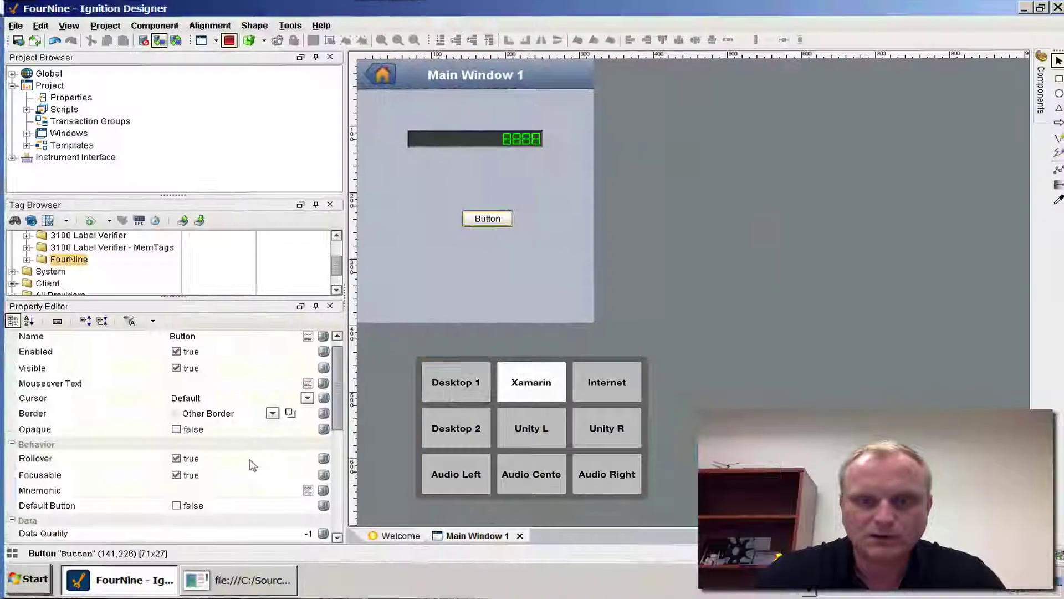
# Step: Press the button, dismiss the comm-mode error, switch to Read/Write comm mode, and check mqtt-spy
pyautogui.click(474, 220)
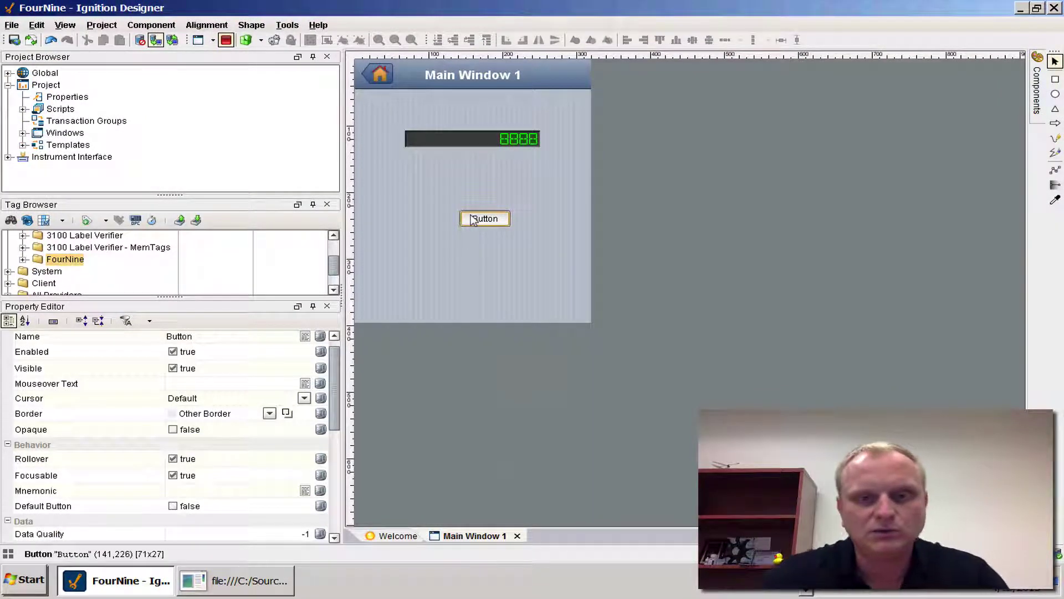
pyautogui.click(617, 358)
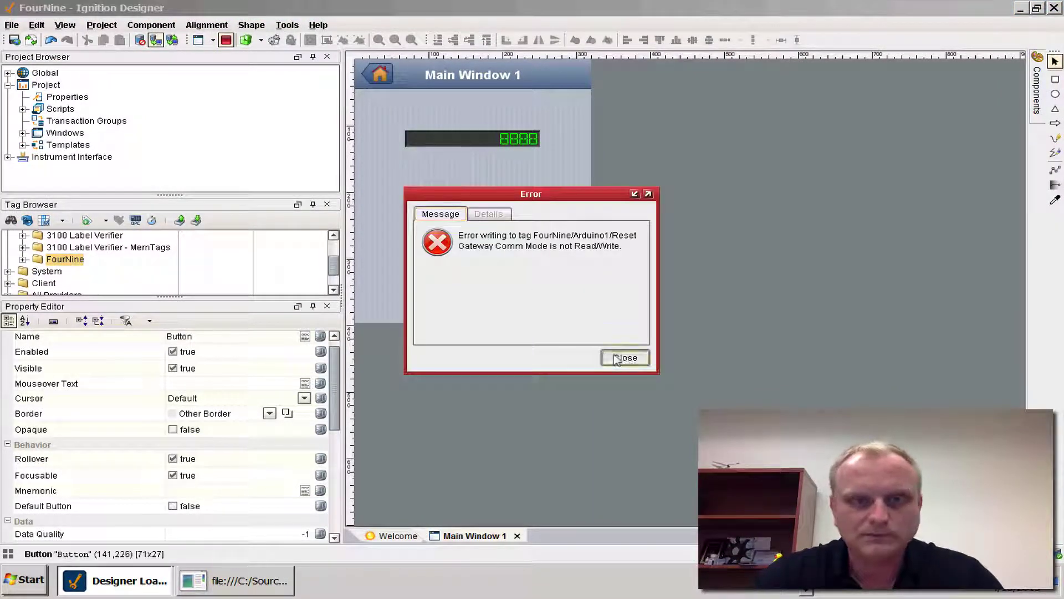
pyautogui.click(173, 39)
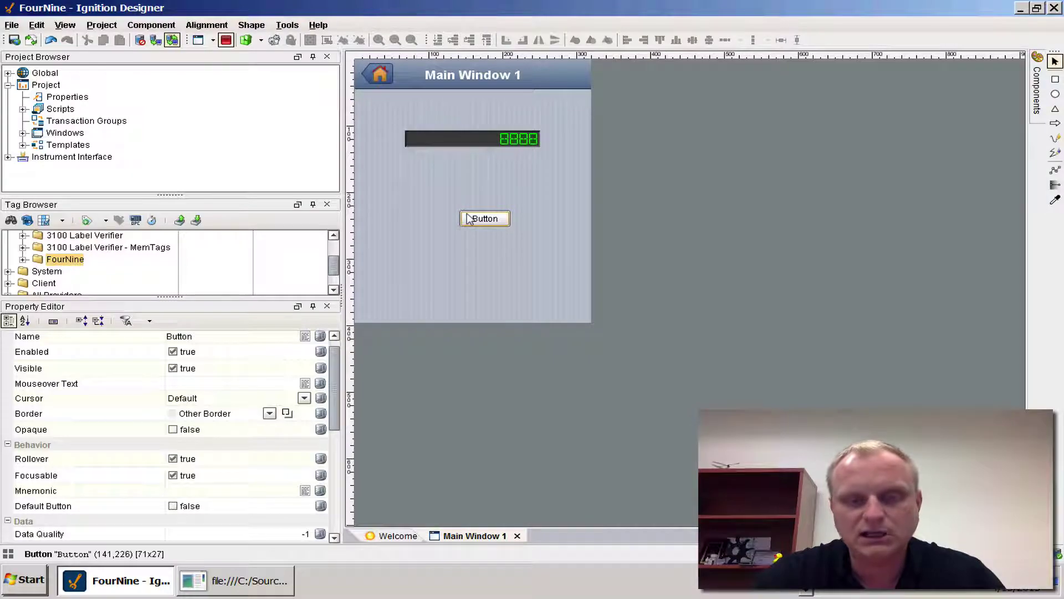
pyautogui.hotkey('ctrl', 'Left')
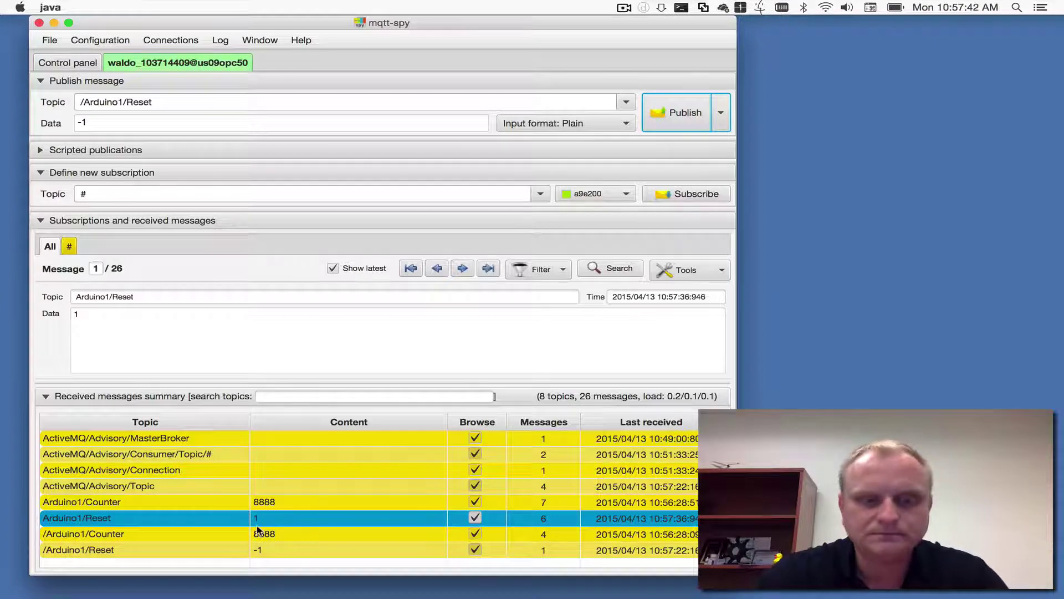
pyautogui.hotkey('ctrl', 'Right')
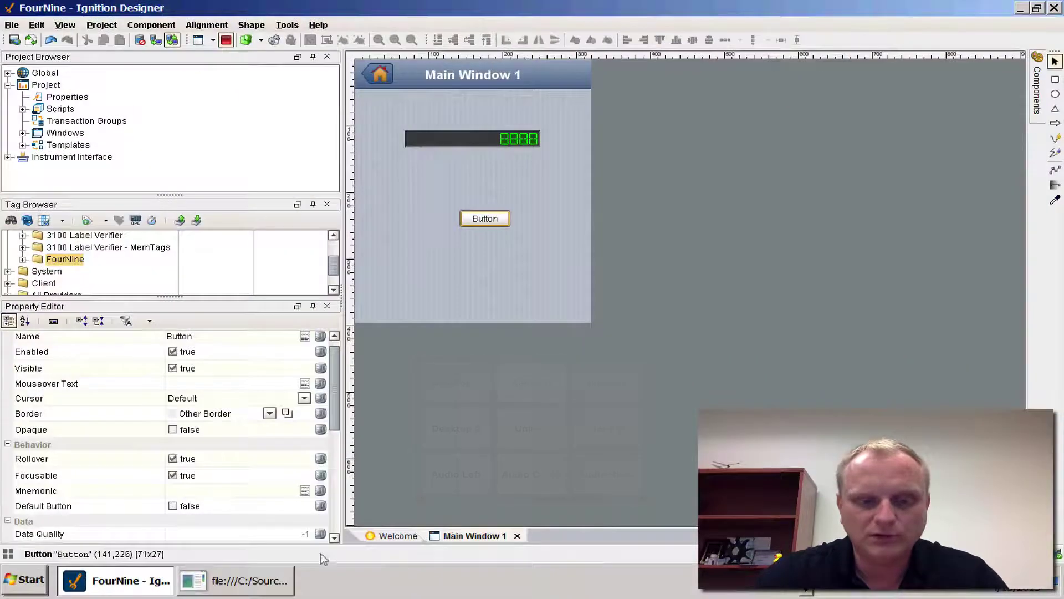
# Step: Open OPC Quick Client on the remote server and select FourNine.Arduino1.Reset, which reads 1
pyautogui.moveTo(196, 566)
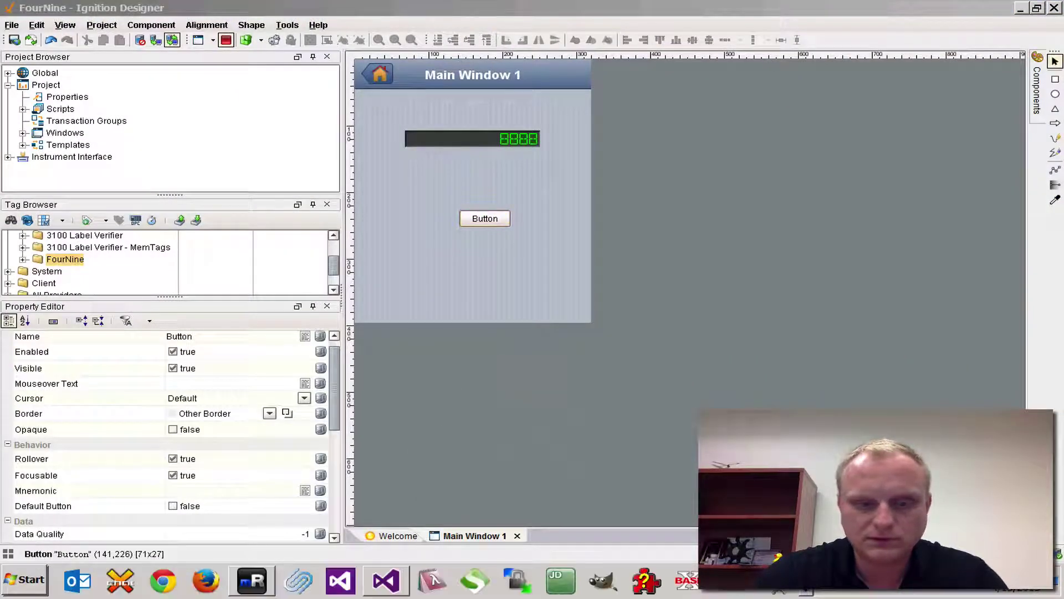
pyautogui.click(237, 579)
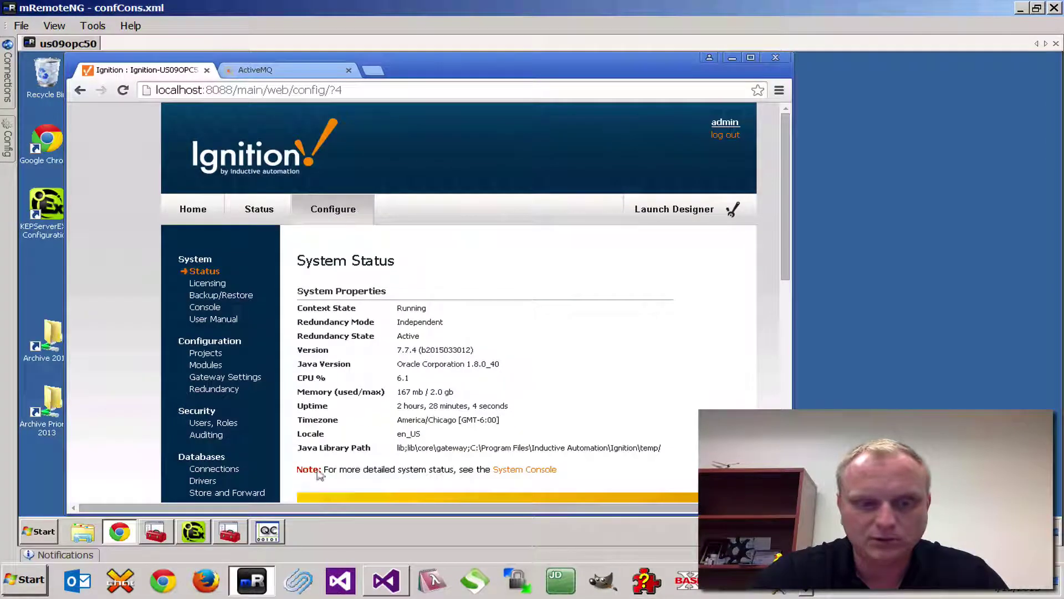
pyautogui.click(270, 533)
pyautogui.click(473, 194)
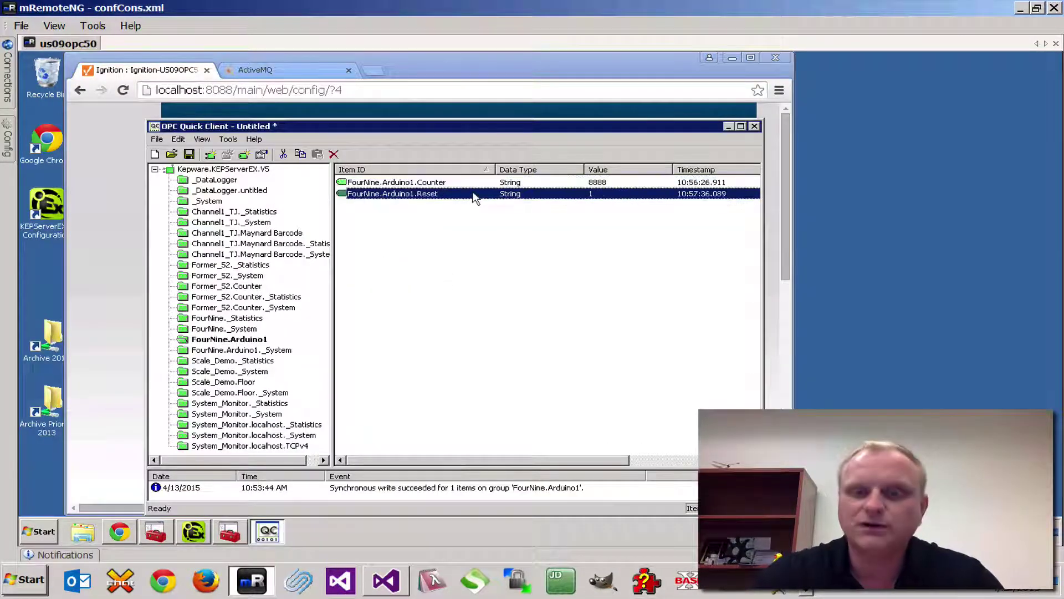